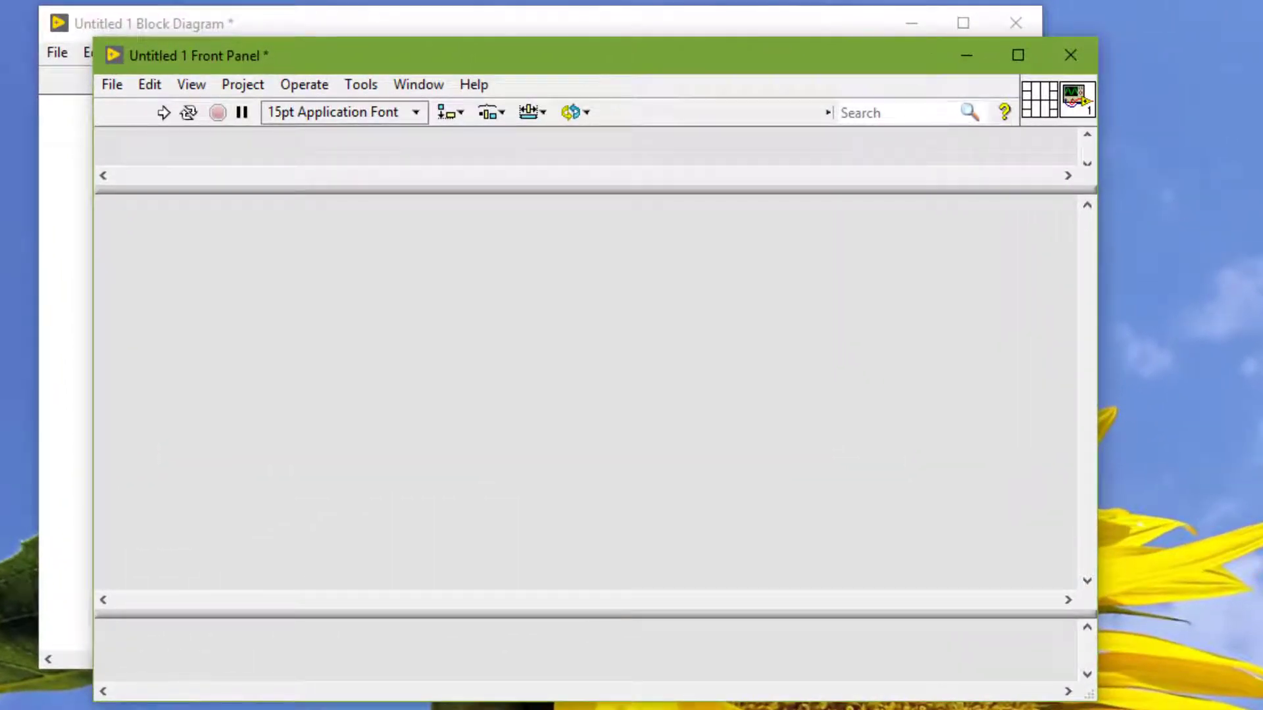
# Place a Modern String Indicator in the lowest pane of the front panel.
pyautogui.hotkey('ctrl', 'e')
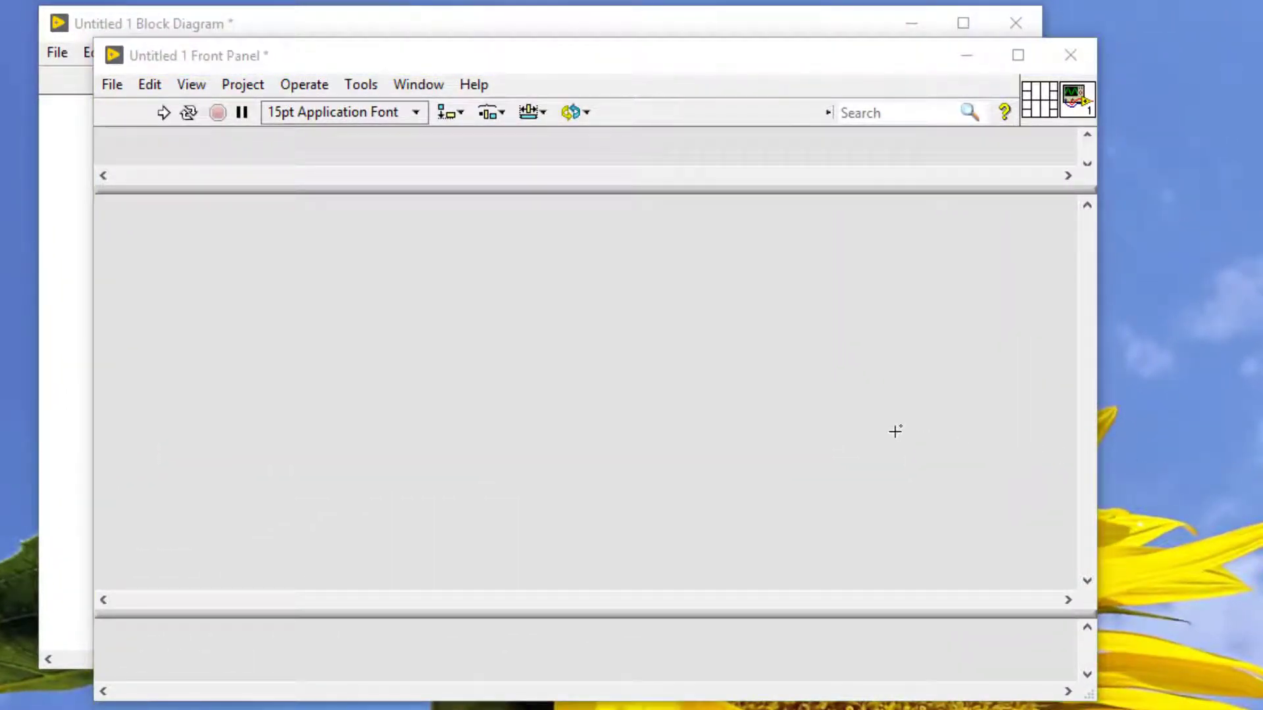
pyautogui.rightClick(530, 270)
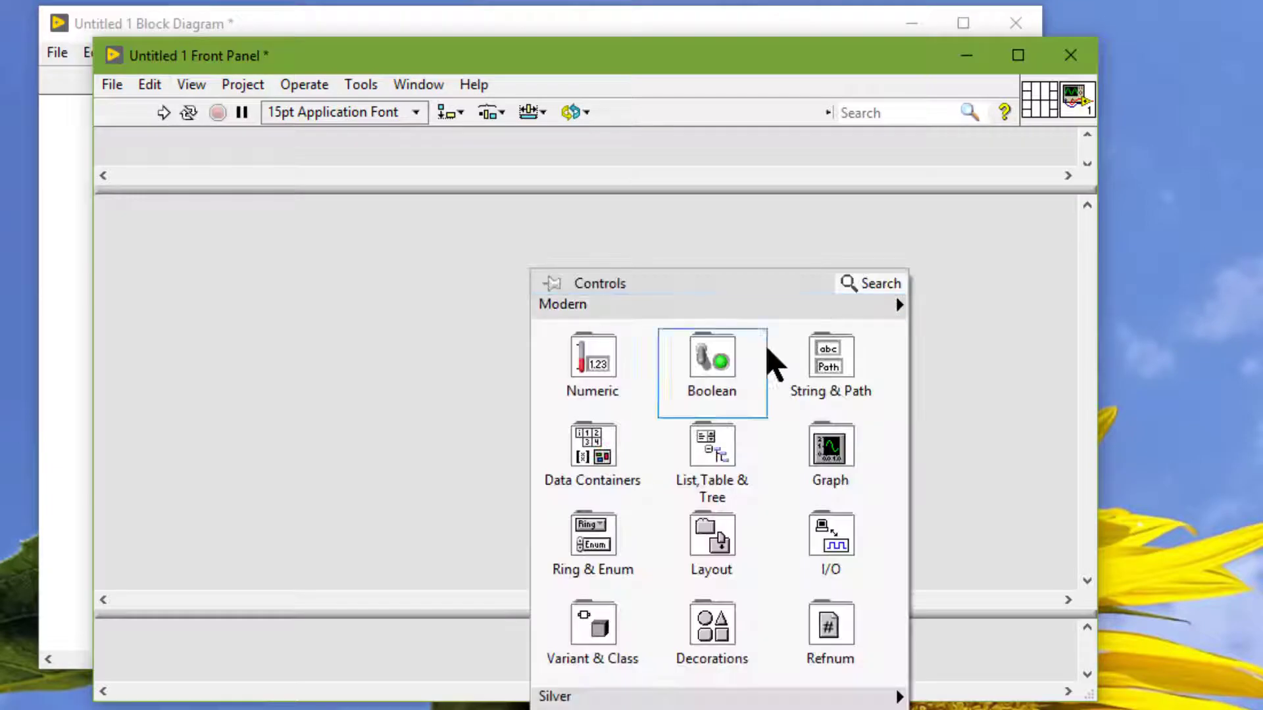
pyautogui.moveTo(818, 350)
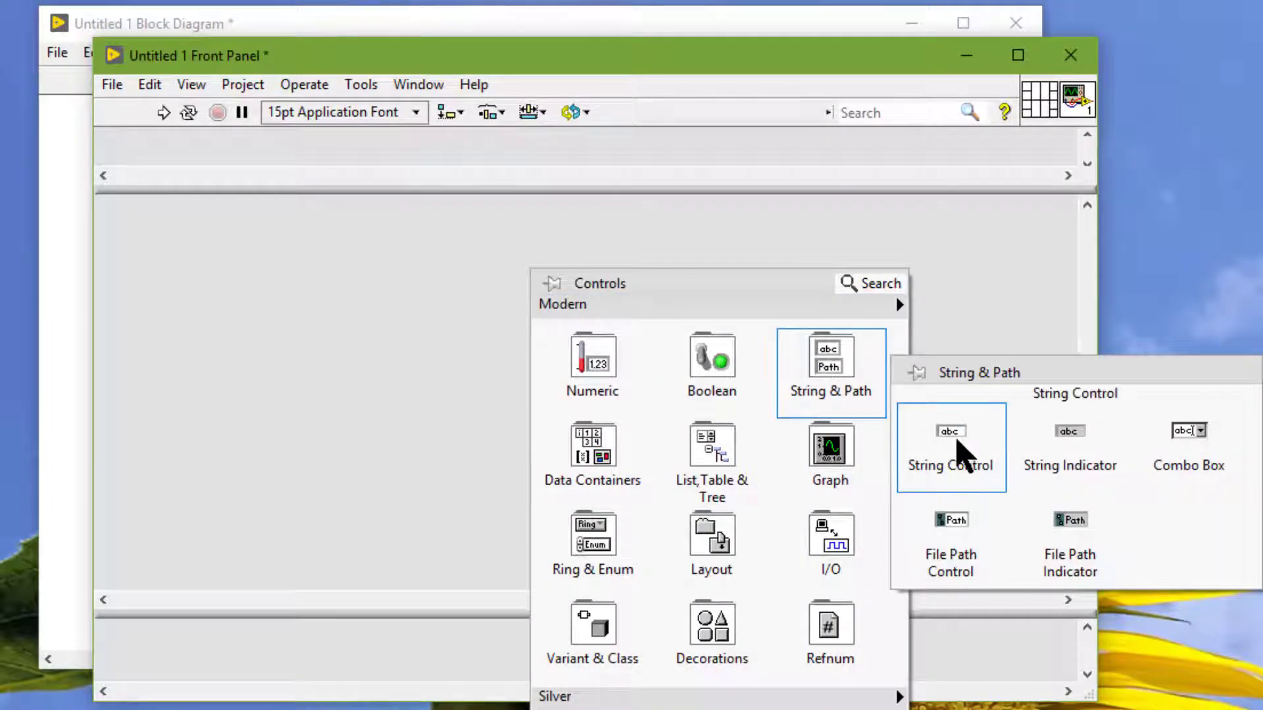
pyautogui.click(1037, 454)
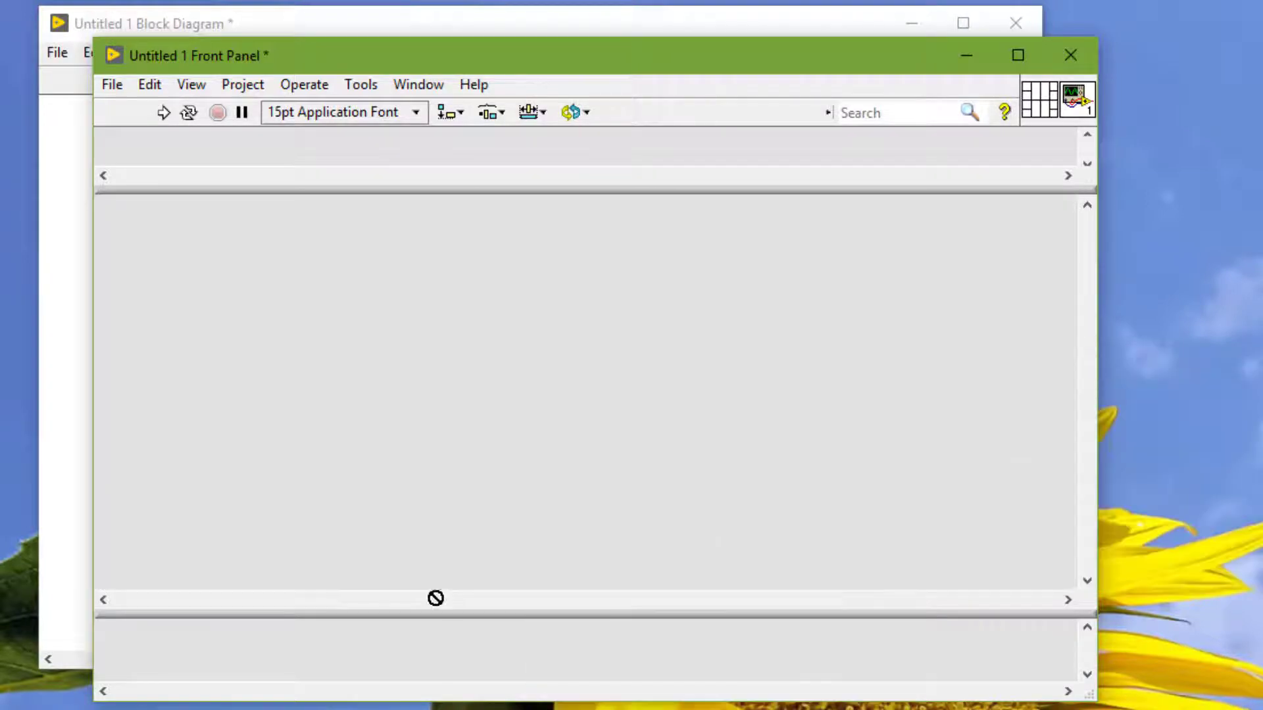
pyautogui.click(278, 651)
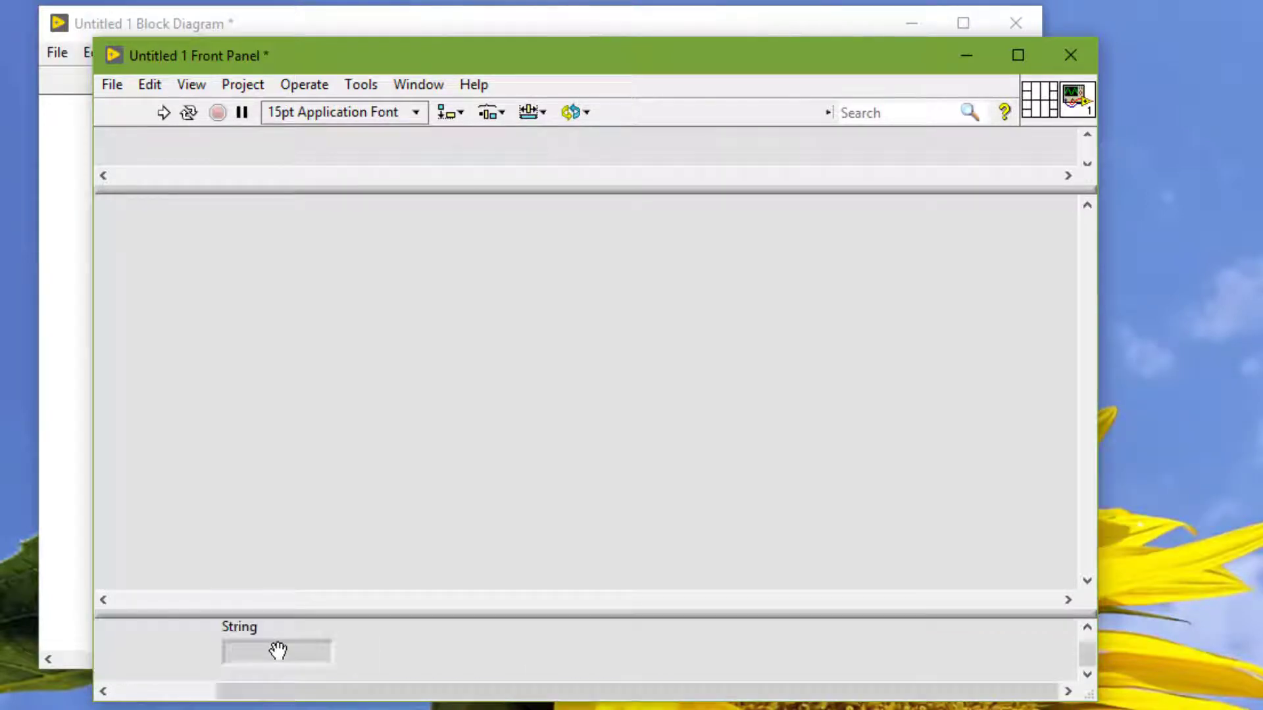
# Hide the label of the string indicator in the lowest pane.
pyautogui.rightClick(276, 651)
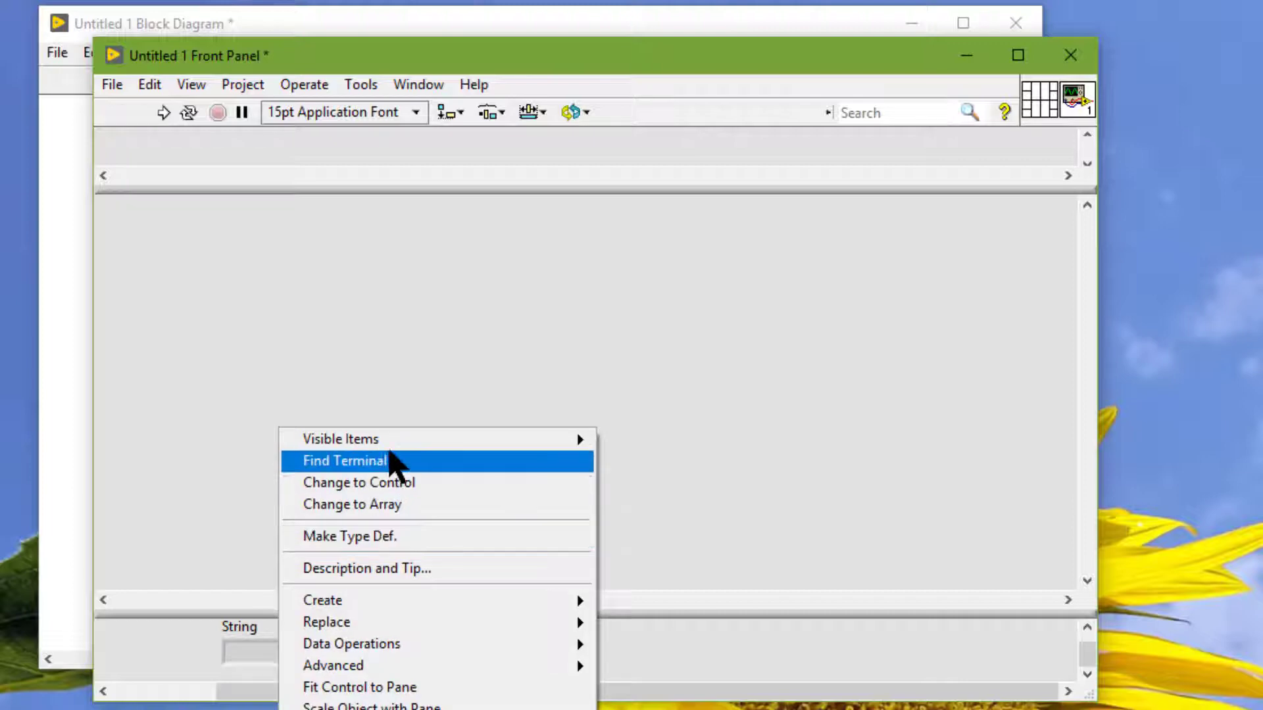
pyautogui.moveTo(460, 442)
pyautogui.click(621, 440)
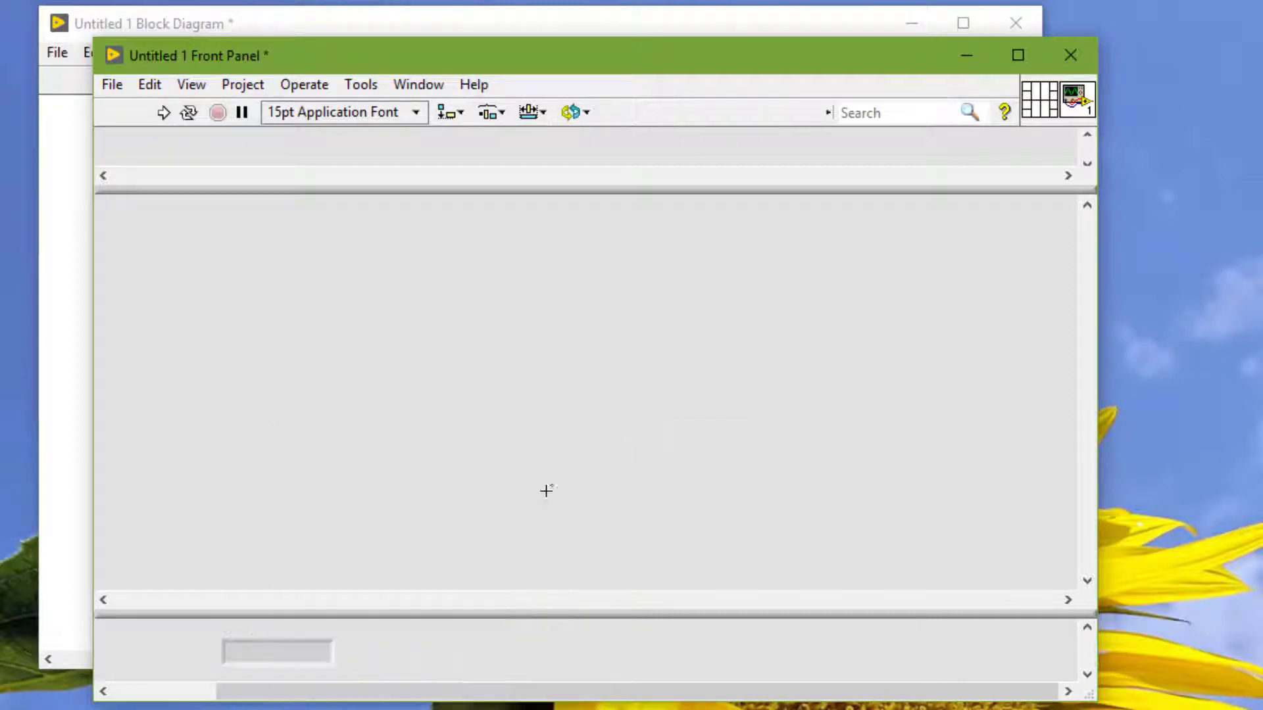
# Fit the string indicator to the lowest pane and move the splitter above it down slightly to make that pane shorter.
pyautogui.click(263, 649)
pyautogui.rightClick(263, 649)
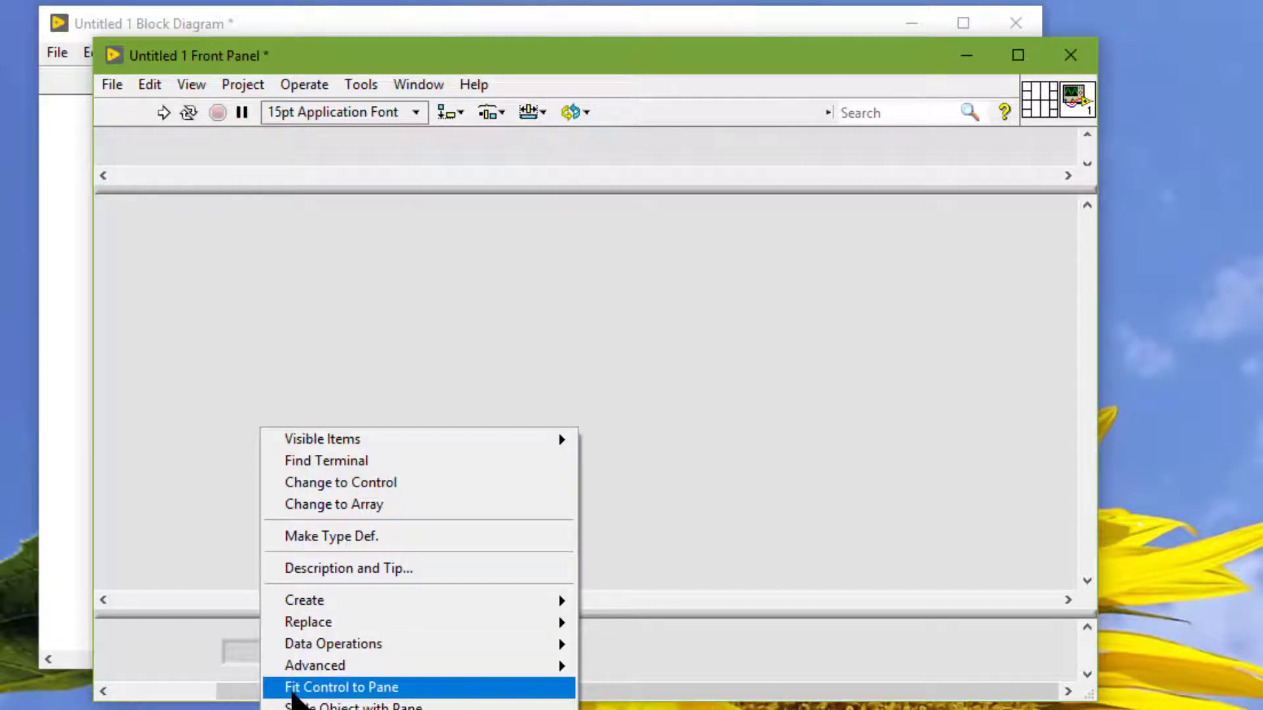
pyautogui.click(293, 692)
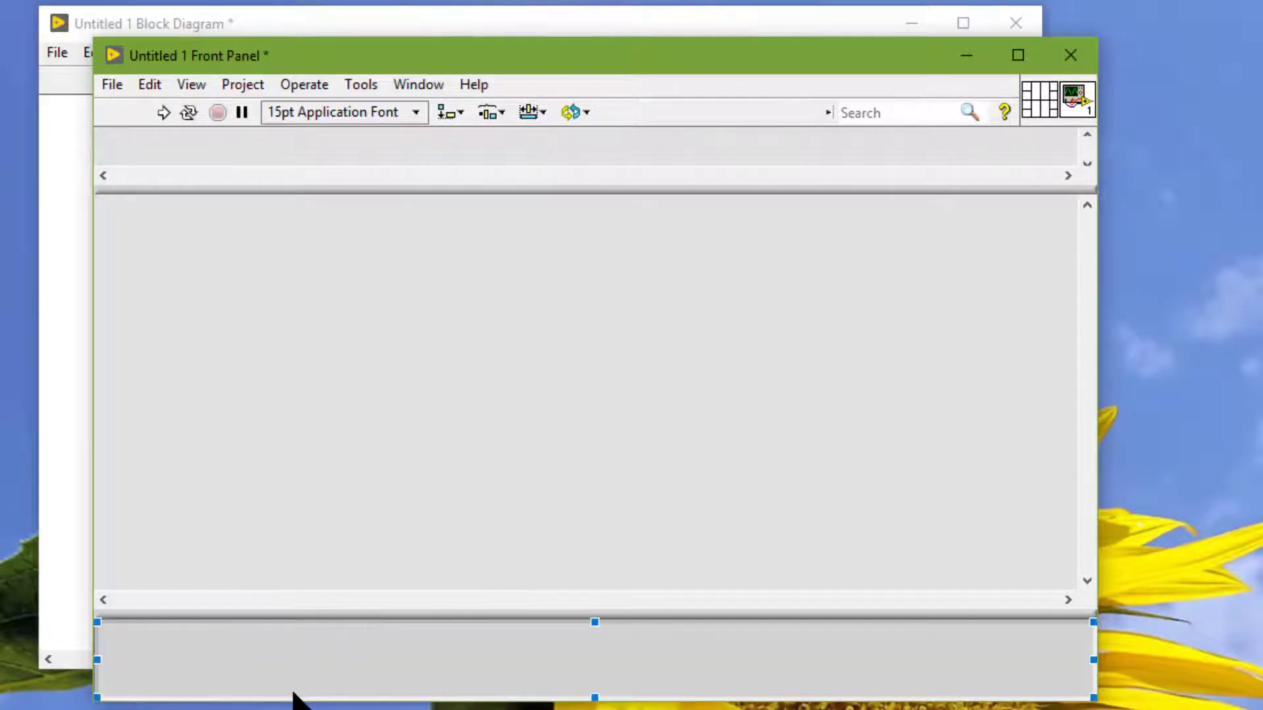
pyautogui.click(376, 615)
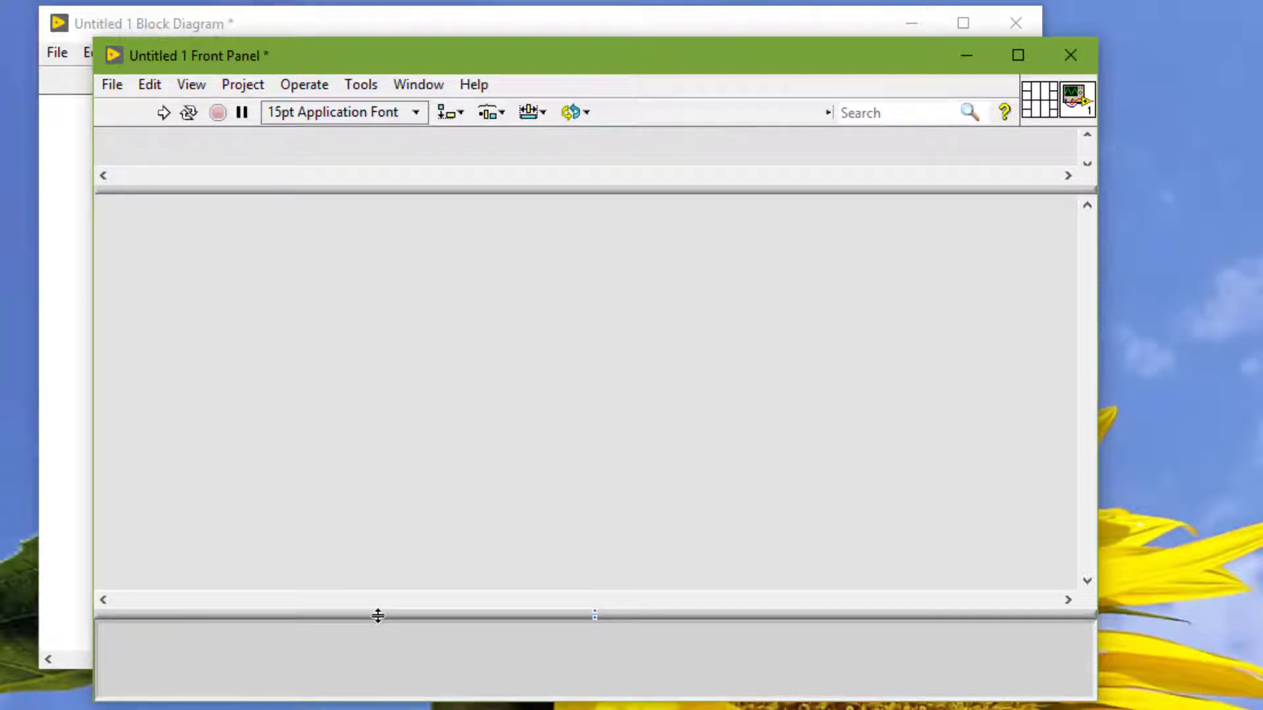
pyautogui.moveTo(377, 615); pyautogui.dragTo(378, 639)
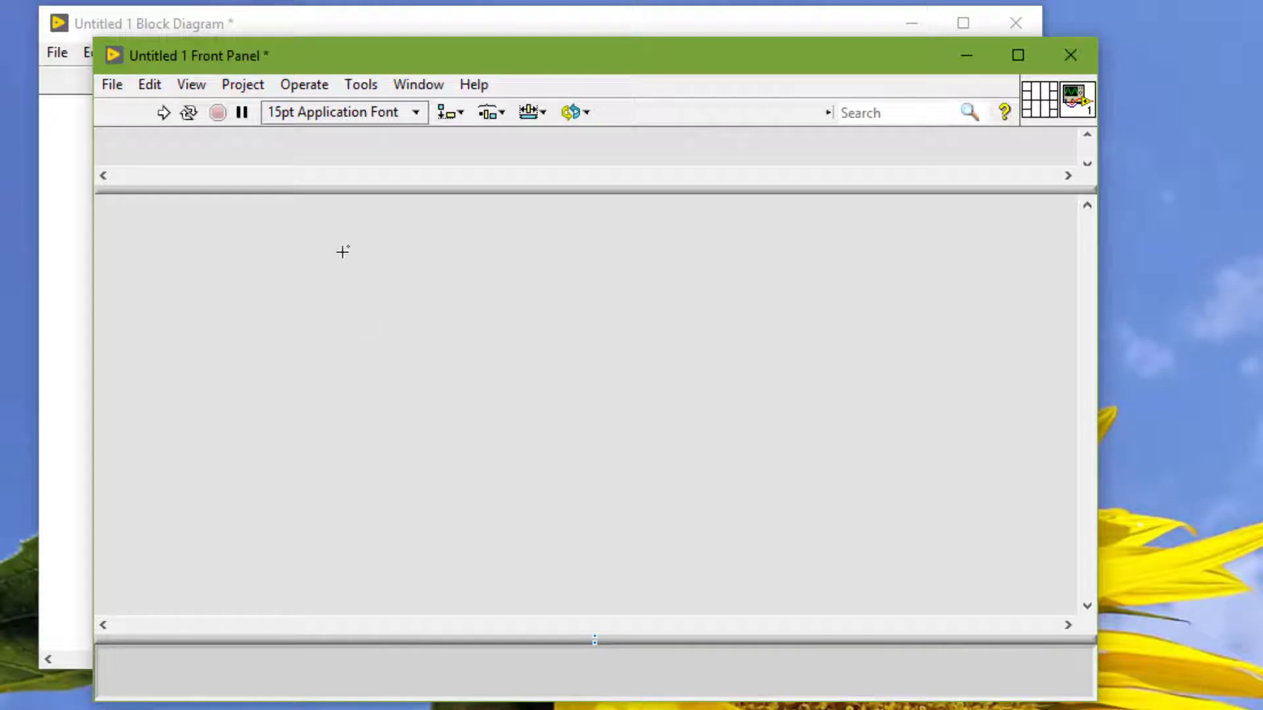
# Place a Silver Open Button at the left end of the uppermost pane.
pyautogui.click(326, 190)
pyautogui.rightClick(316, 144)
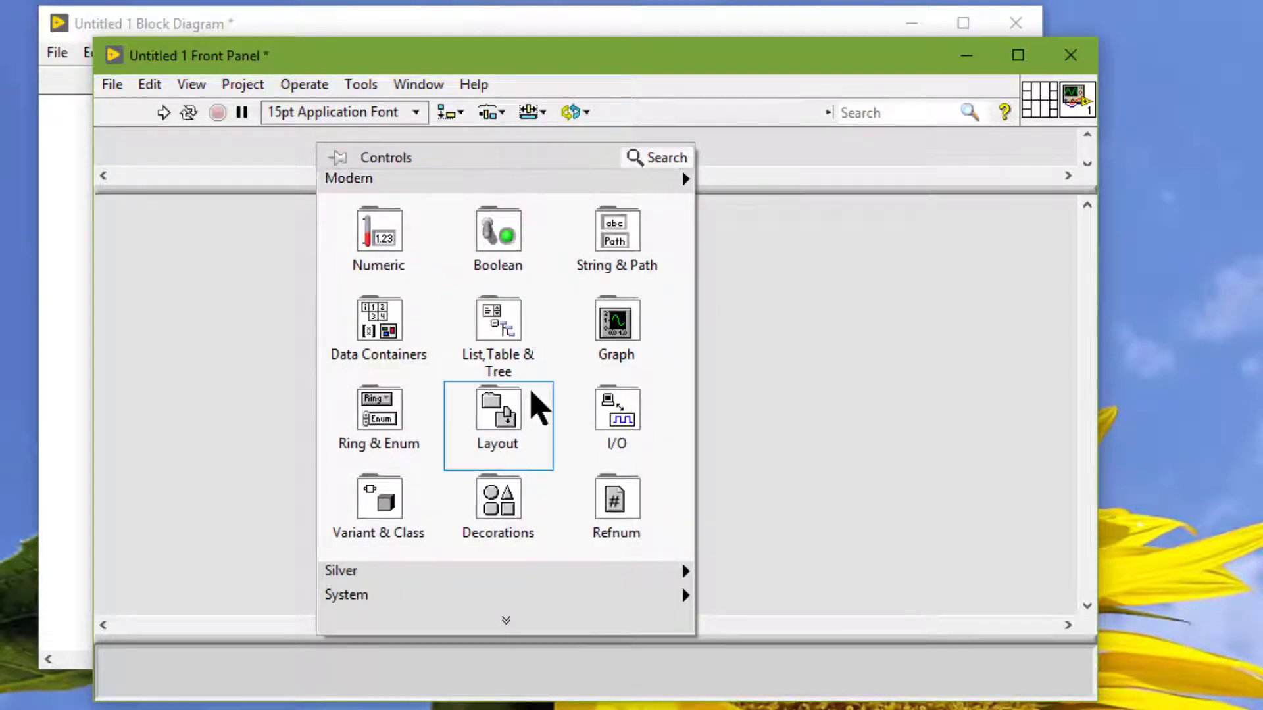
pyautogui.moveTo(527, 572)
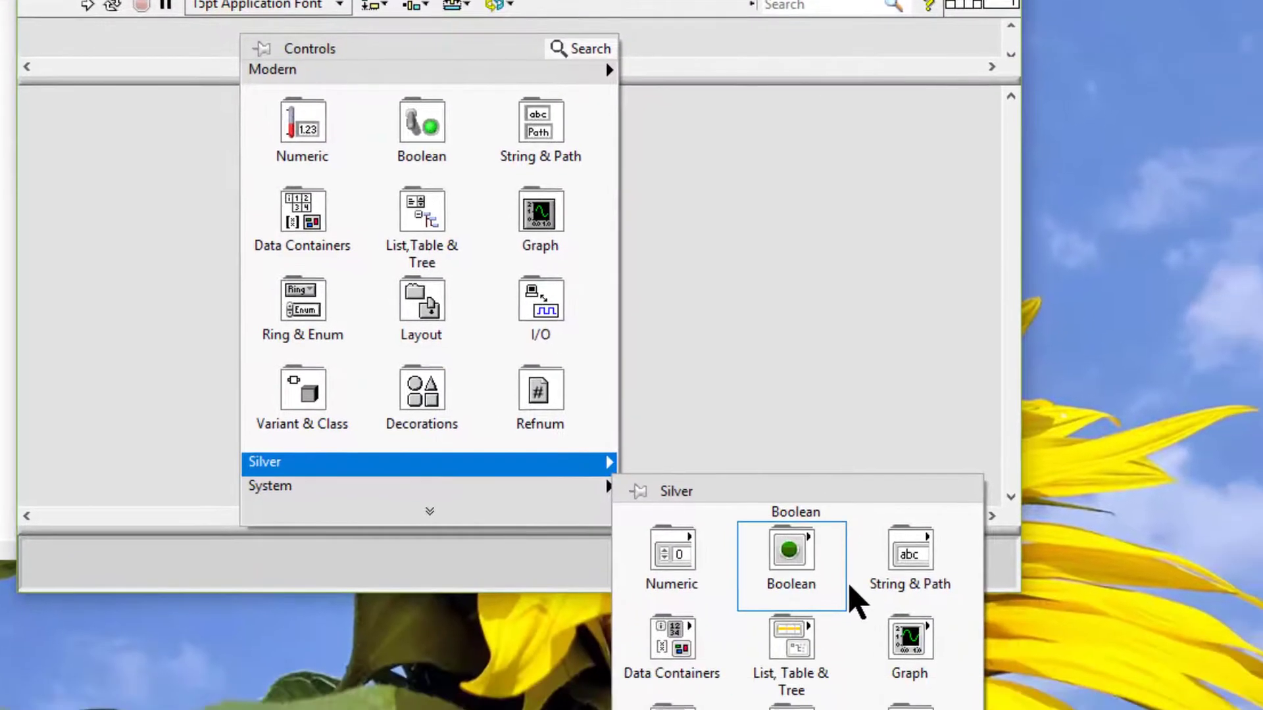
pyautogui.moveTo(885, 687)
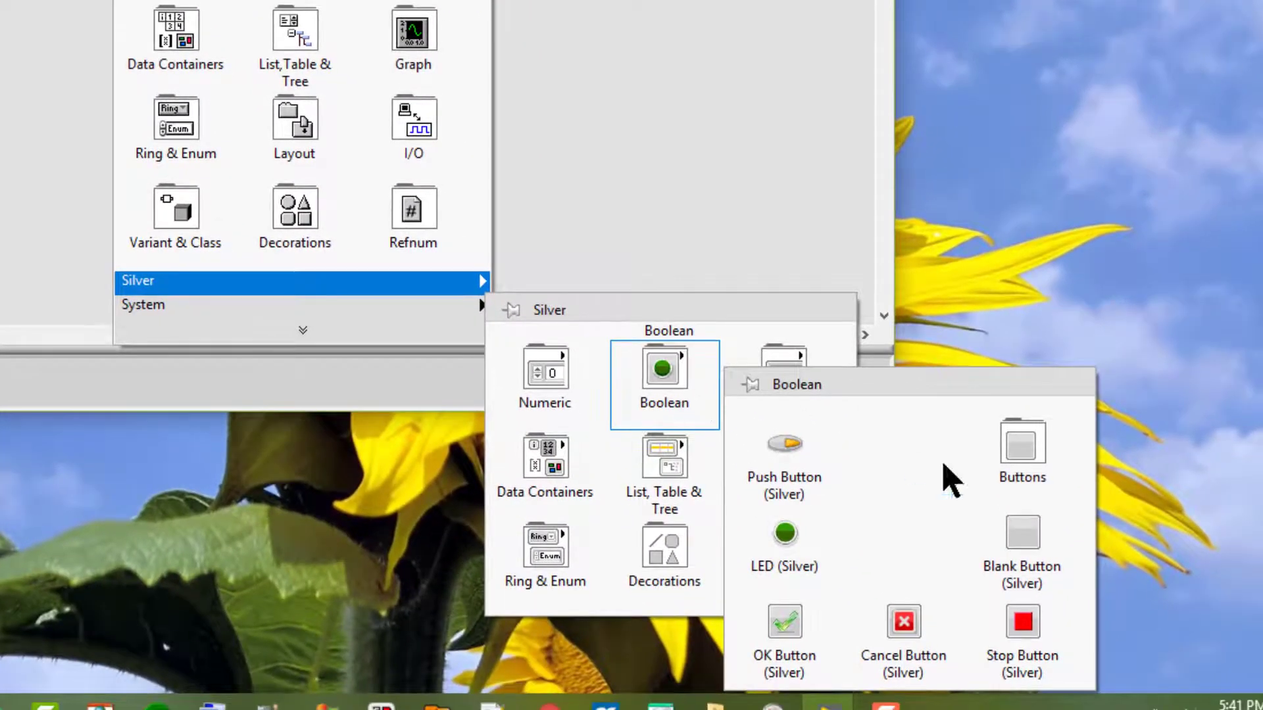
pyautogui.moveTo(996, 474)
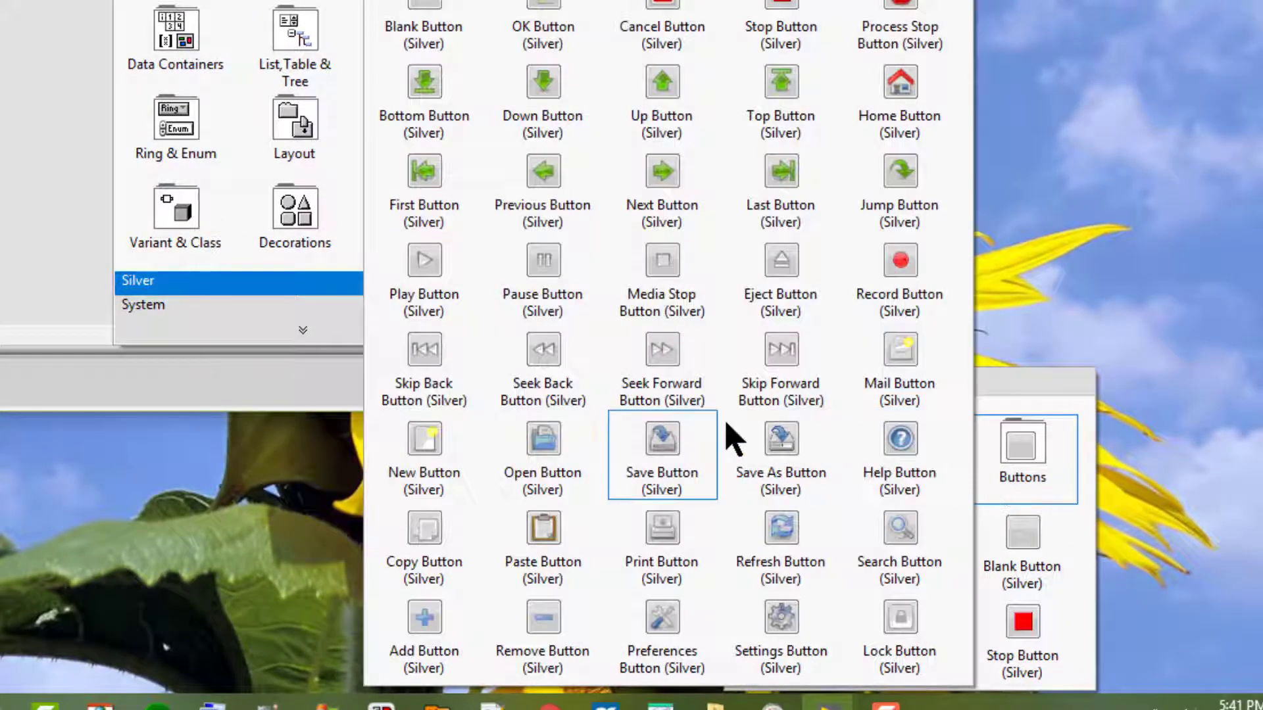
pyautogui.click(573, 434)
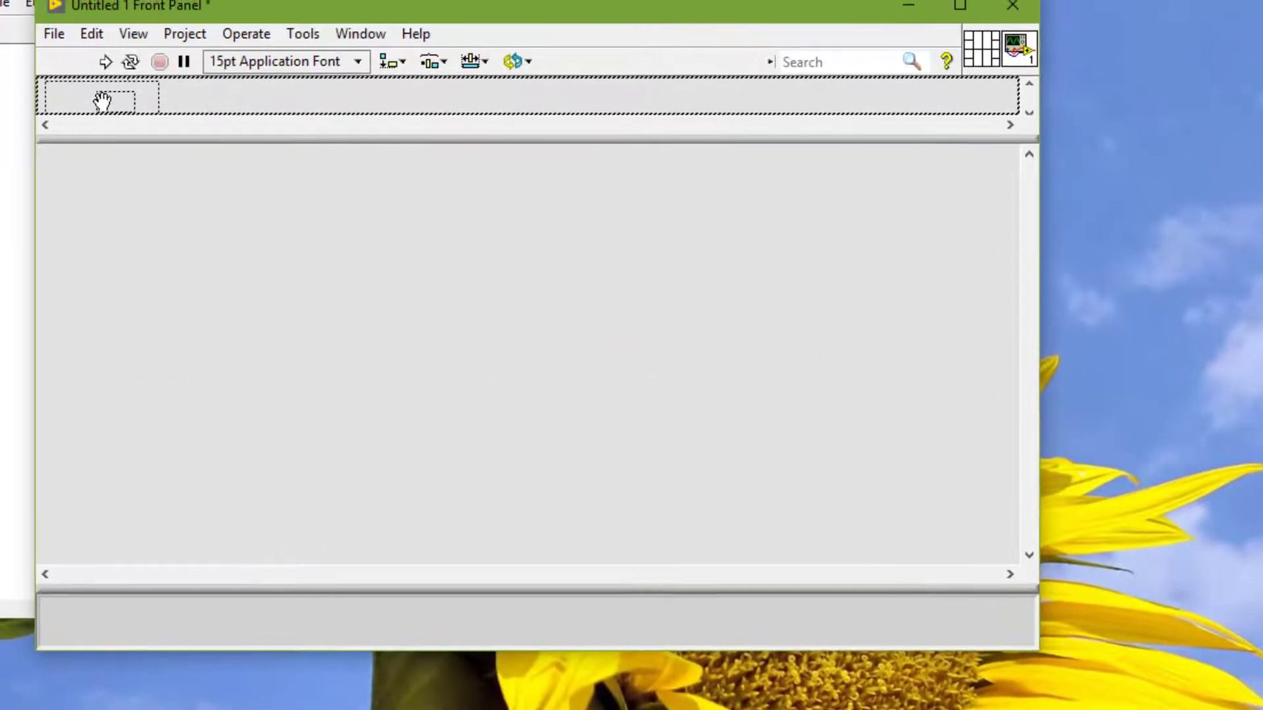
pyautogui.click(102, 100)
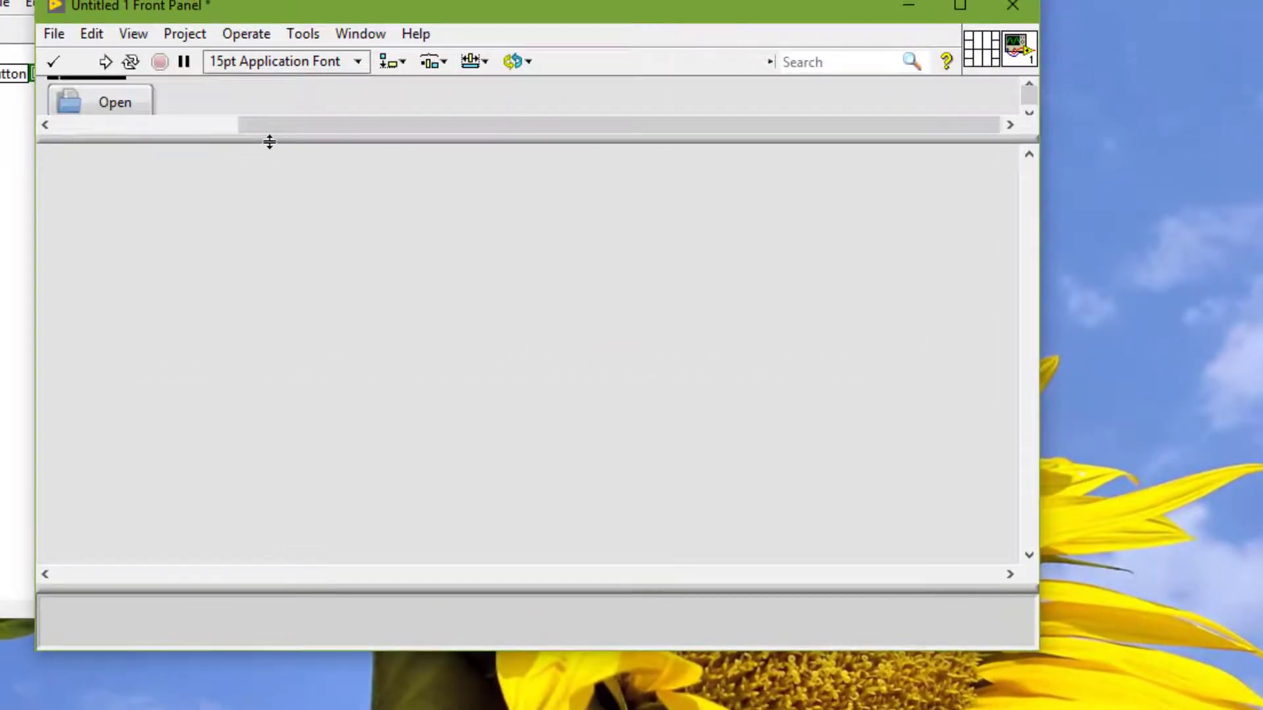
# Make the uppermost pane slightly taller and nudge the Open button up so it fits inside.
pyautogui.moveTo(270, 137); pyautogui.dragTo(270, 148)
pyautogui.click(117, 87)
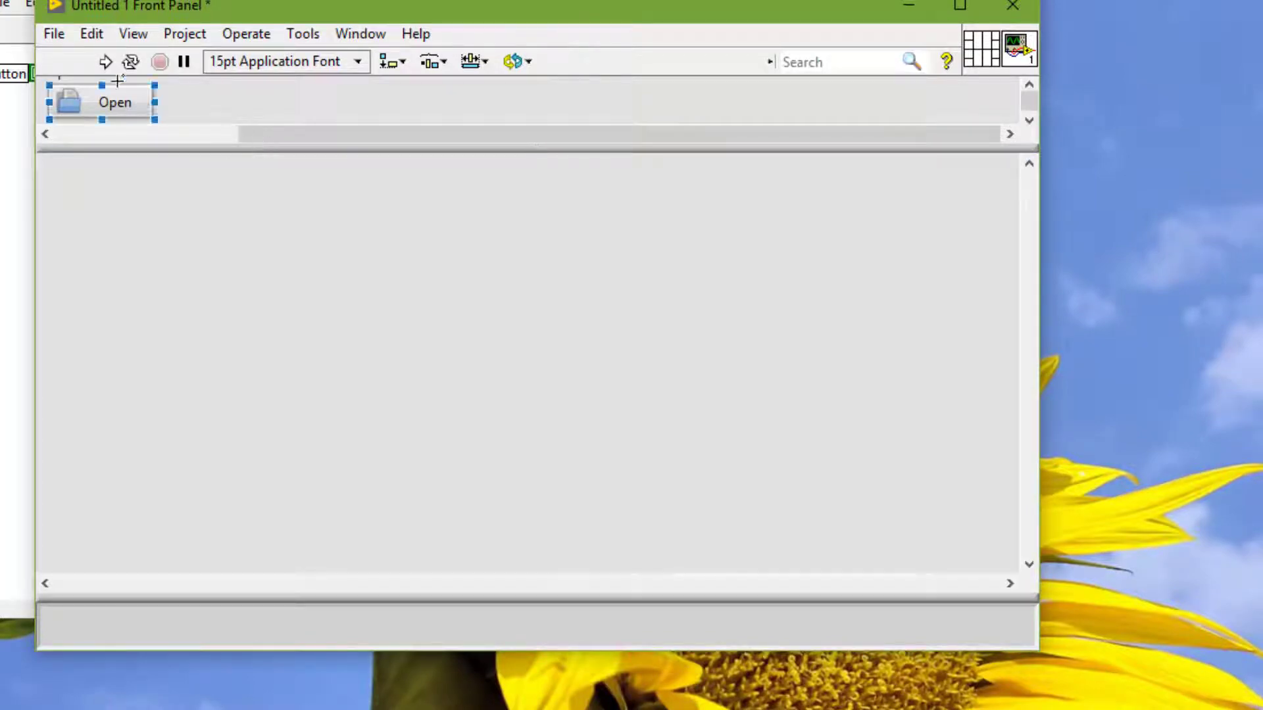
pyautogui.moveTo(118, 90); pyautogui.dragTo(139, 87)
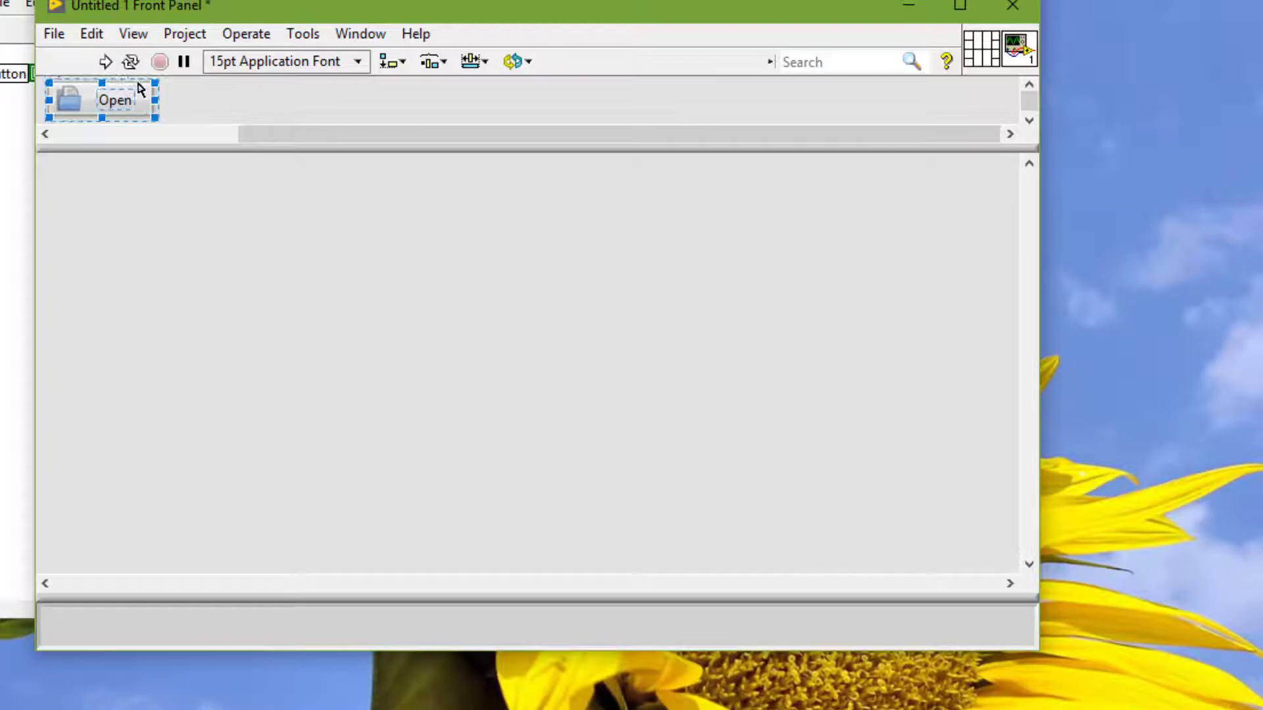
# Add a Silver Save Button directly to the right of the Open button.
pyautogui.rightClick(193, 81)
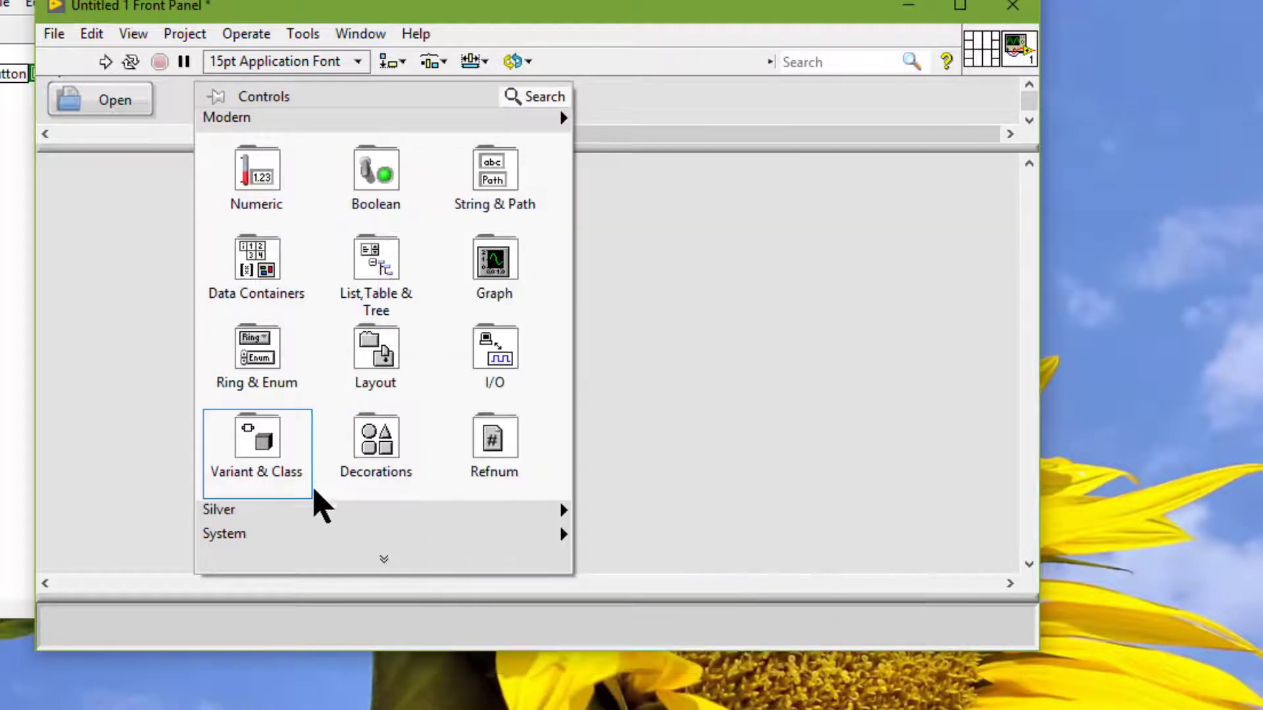
pyautogui.moveTo(359, 517)
pyautogui.moveTo(773, 595)
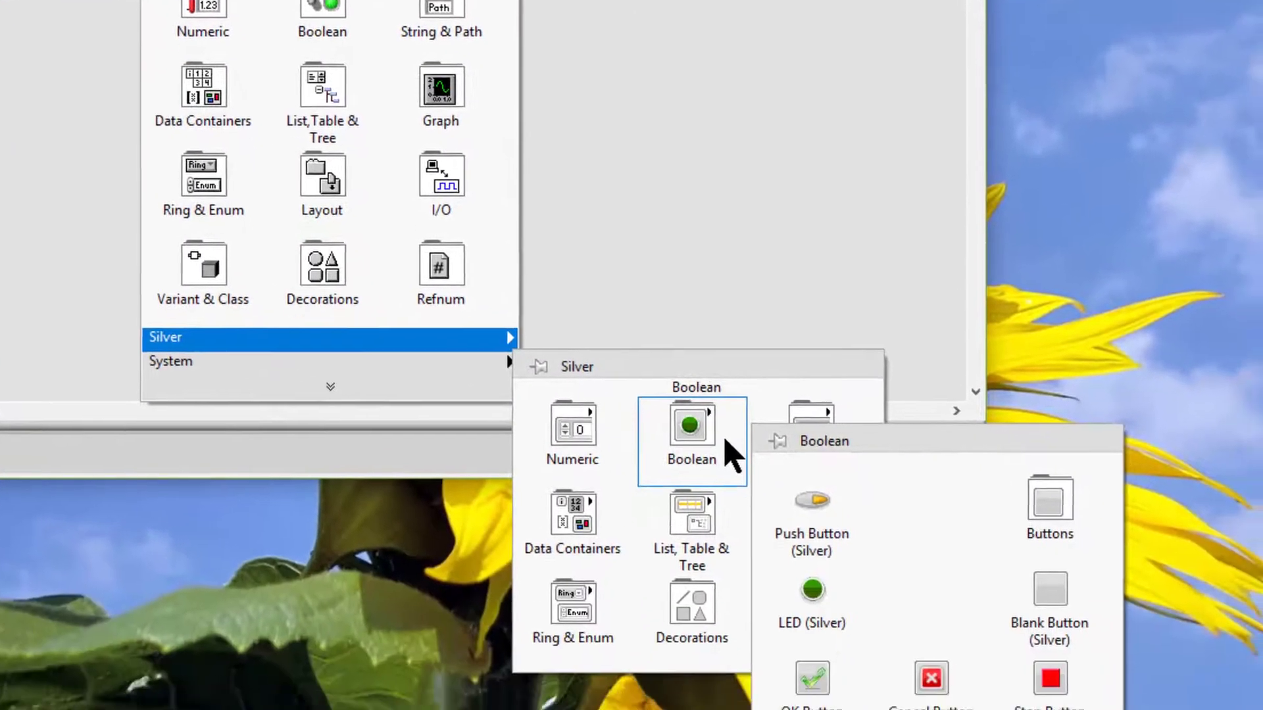
pyautogui.moveTo(1052, 505)
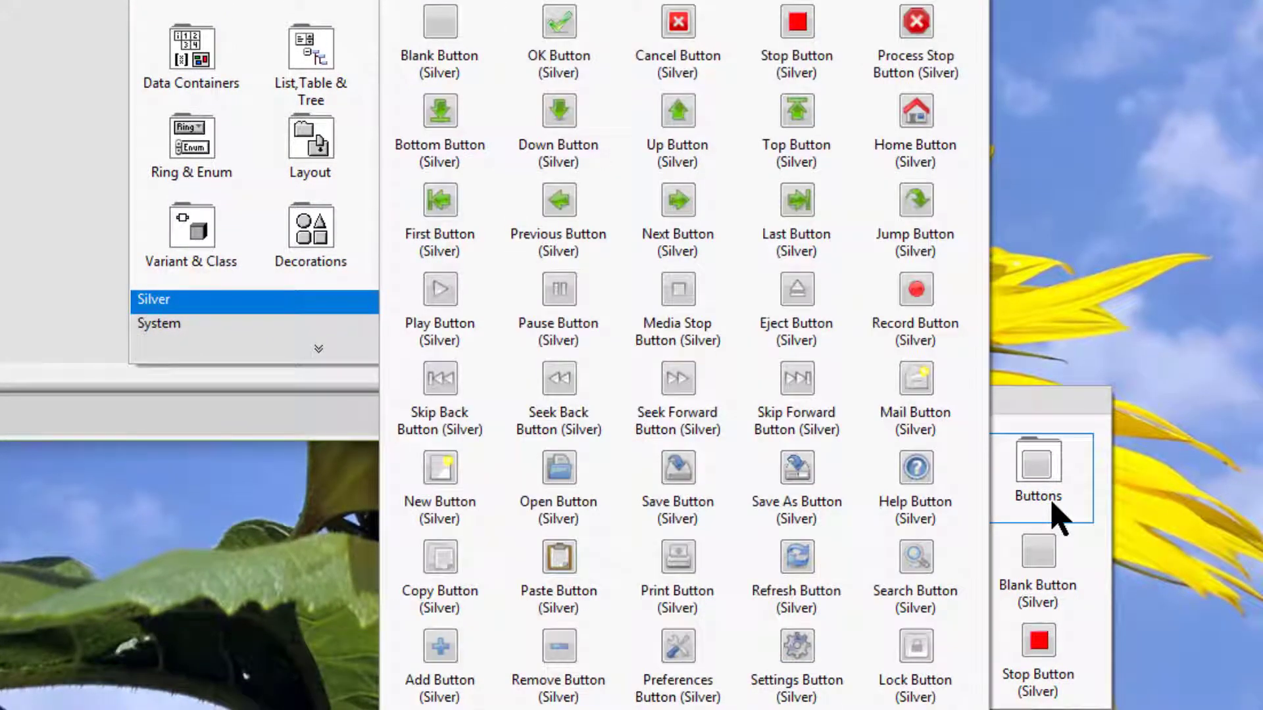
pyautogui.click(709, 507)
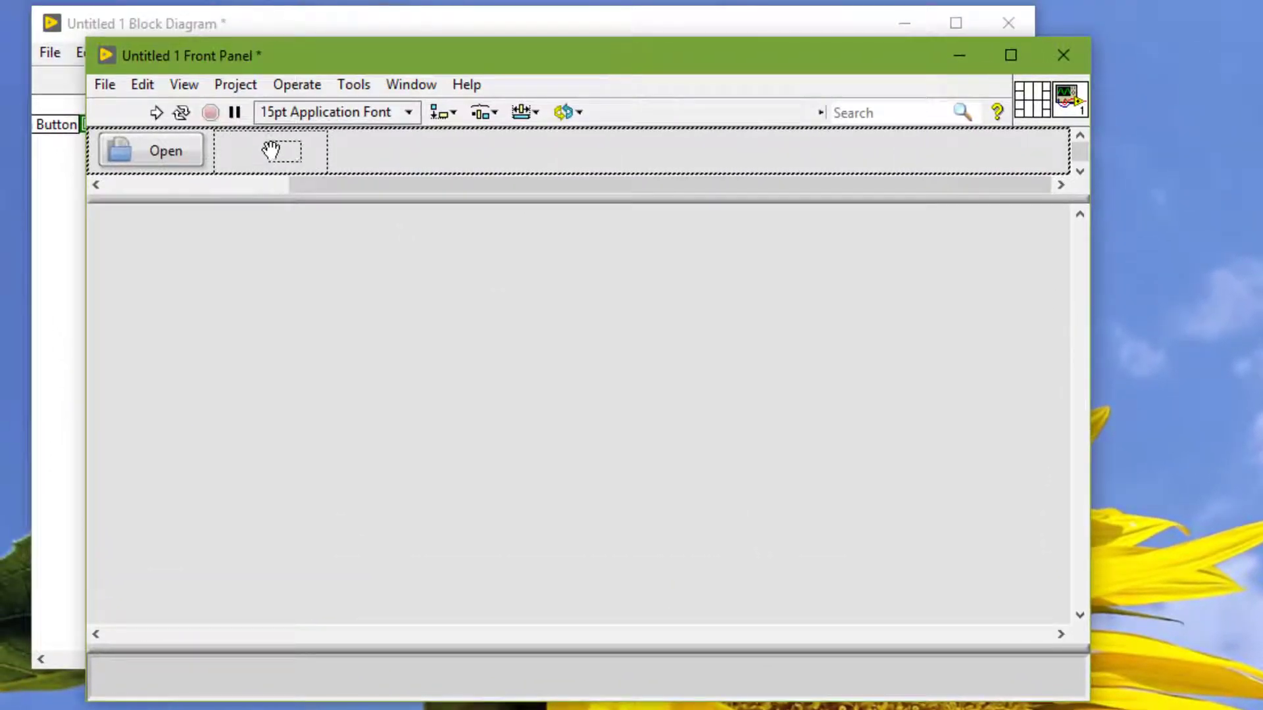
pyautogui.click(273, 149)
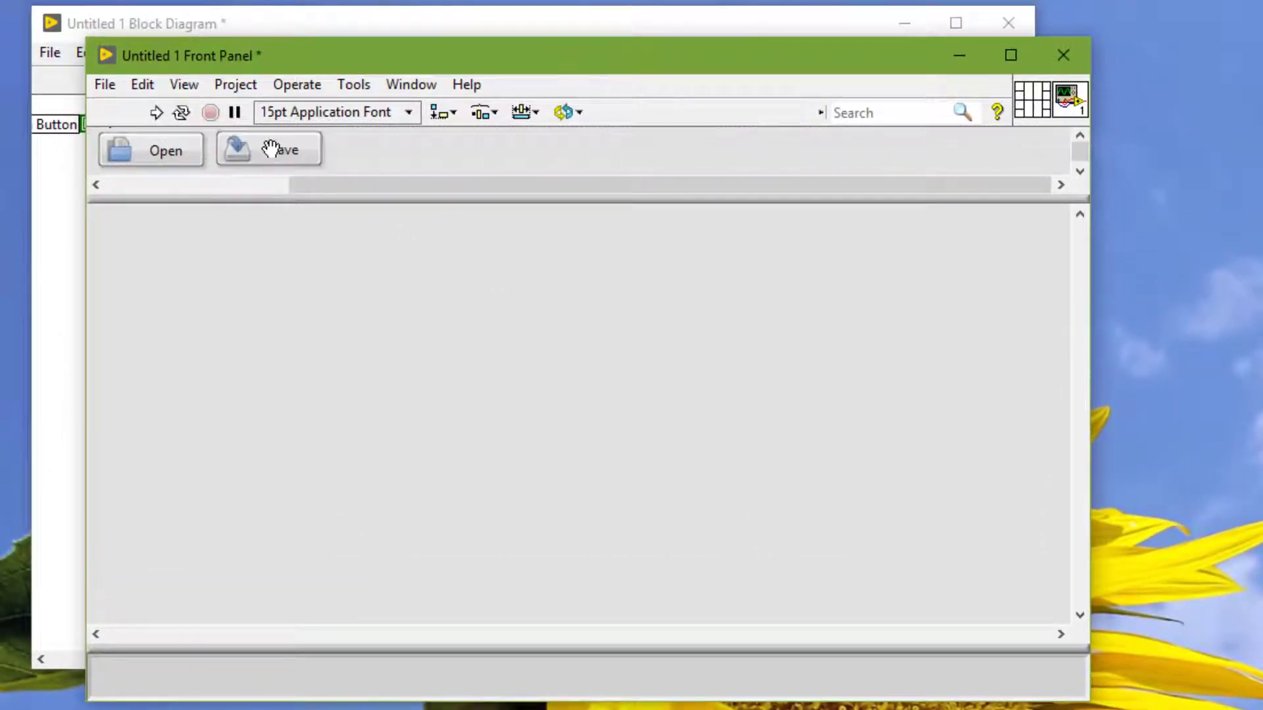
# Add a Silver Copy Button directly to the right of the Save button.
pyautogui.rightClick(396, 161)
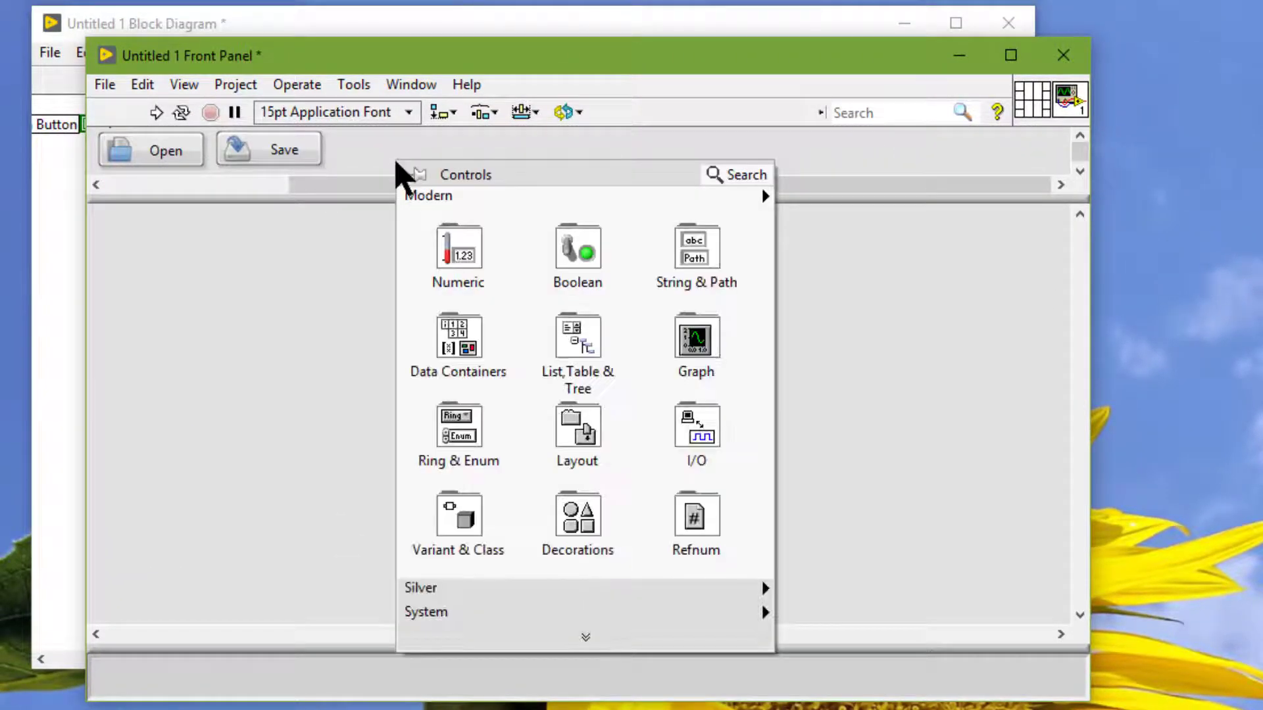
pyautogui.moveTo(517, 601)
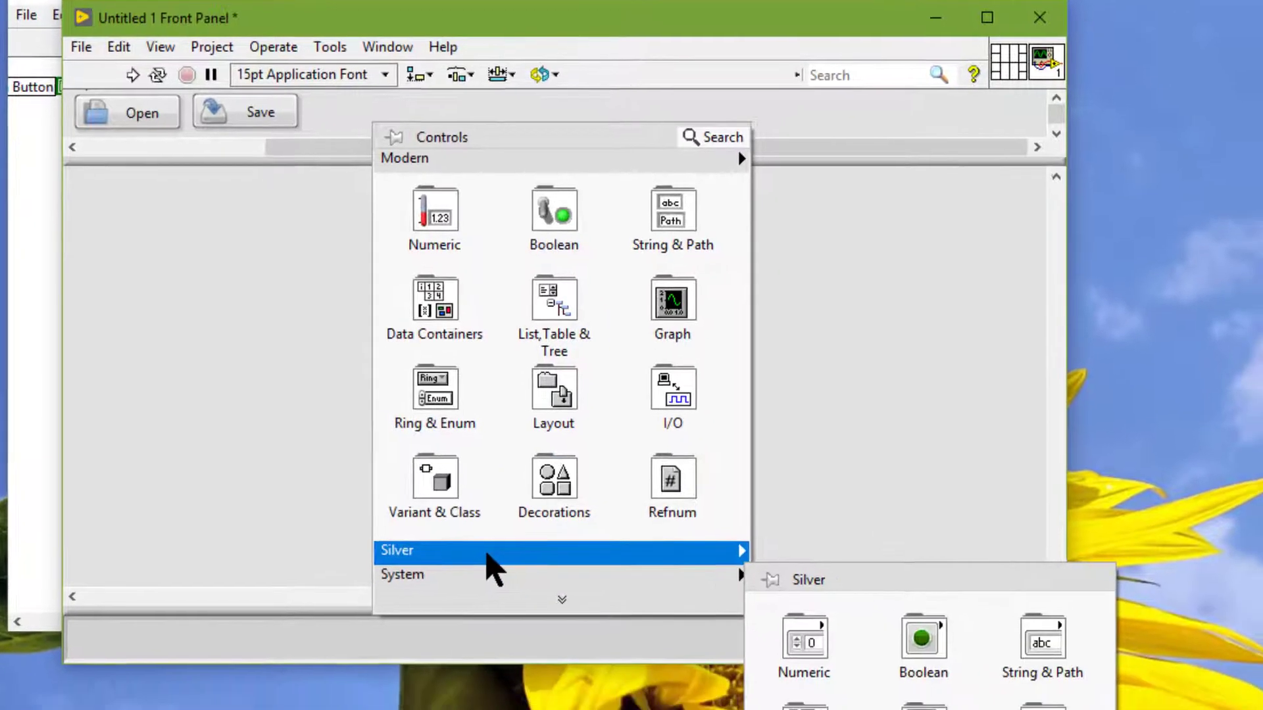
pyautogui.moveTo(972, 709)
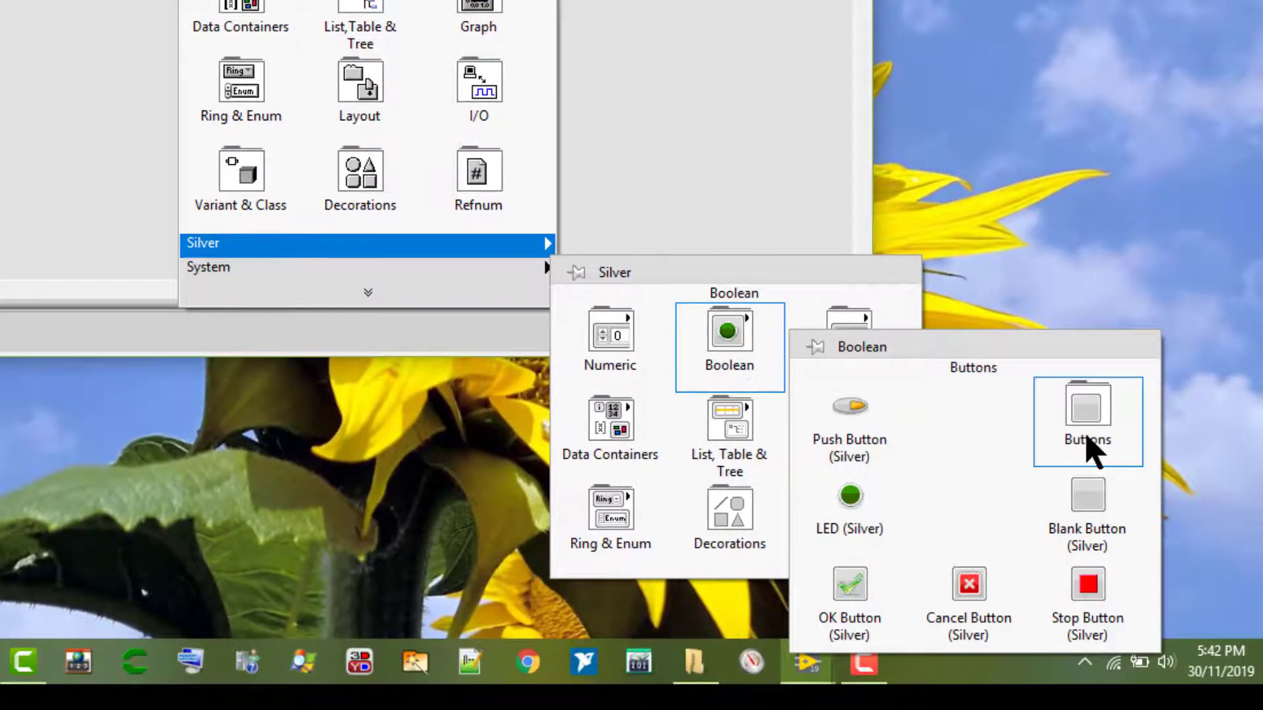
pyautogui.moveTo(1086, 439)
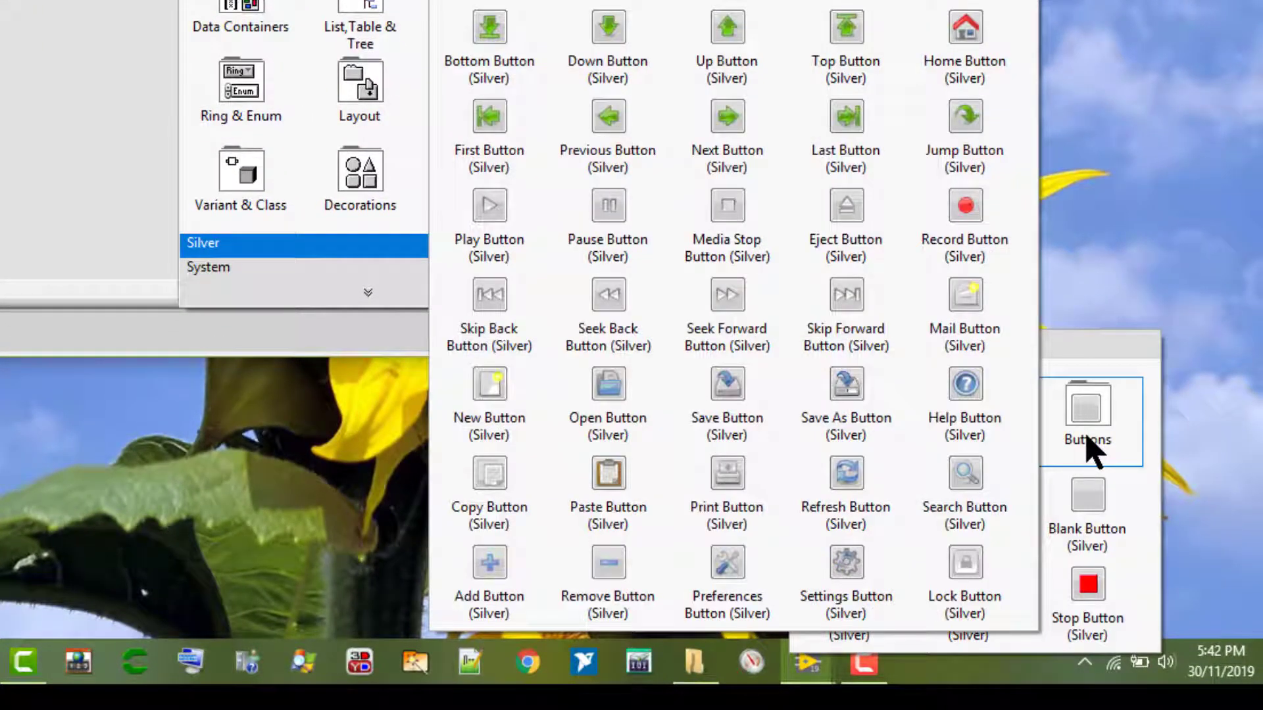
pyautogui.click(519, 488)
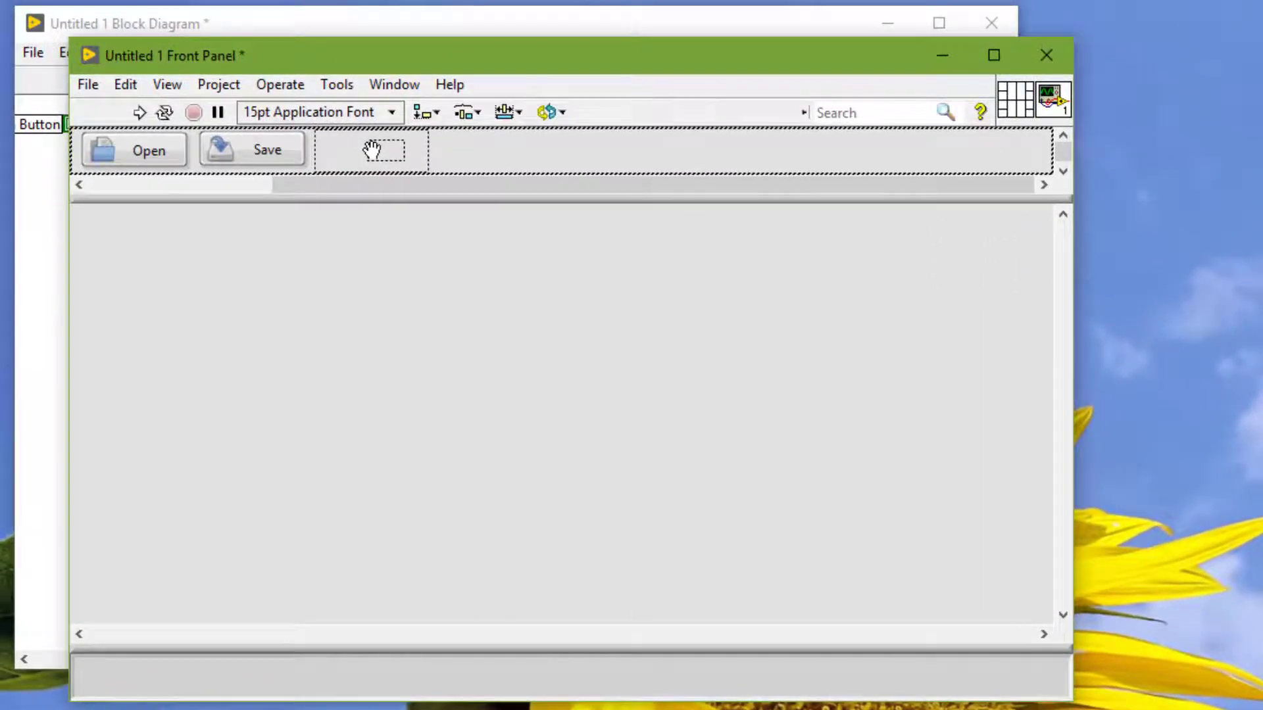
pyautogui.click(372, 150)
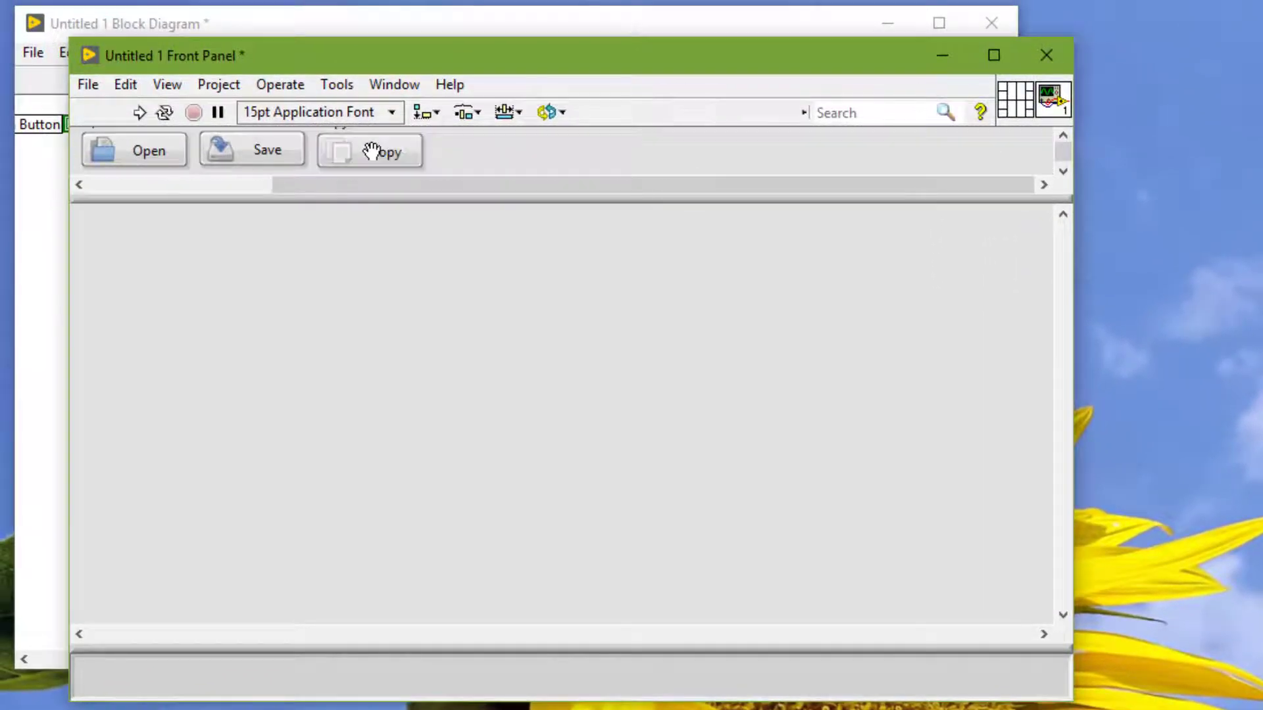
# Add a Silver Paste Button directly to the right of the Copy button.
pyautogui.rightClick(453, 157)
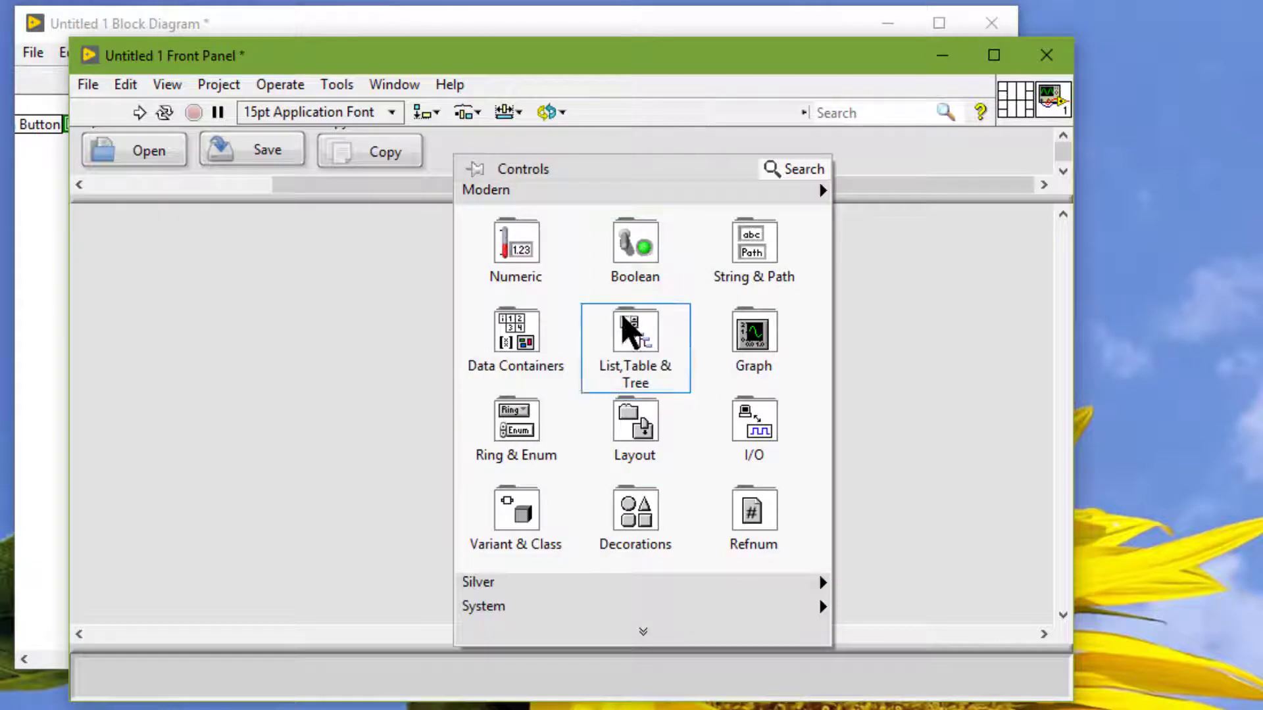
pyautogui.moveTo(515, 592)
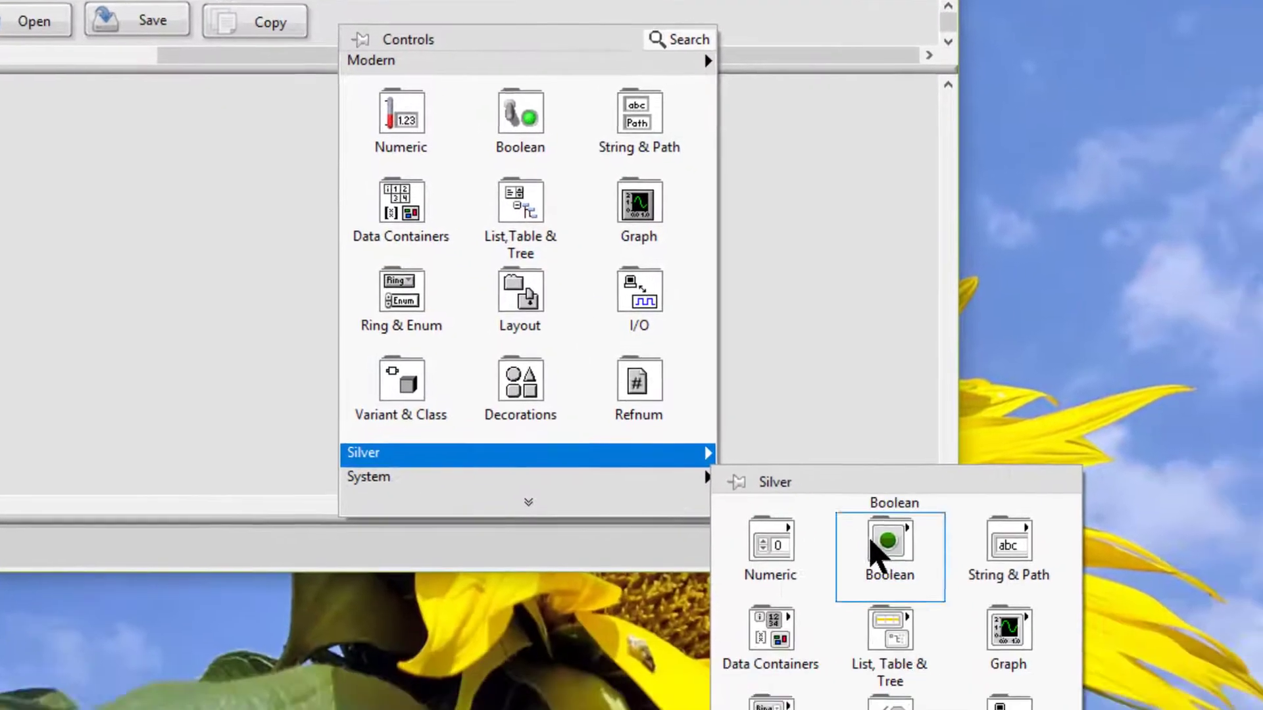
pyautogui.moveTo(1001, 671)
pyautogui.moveTo(1085, 428)
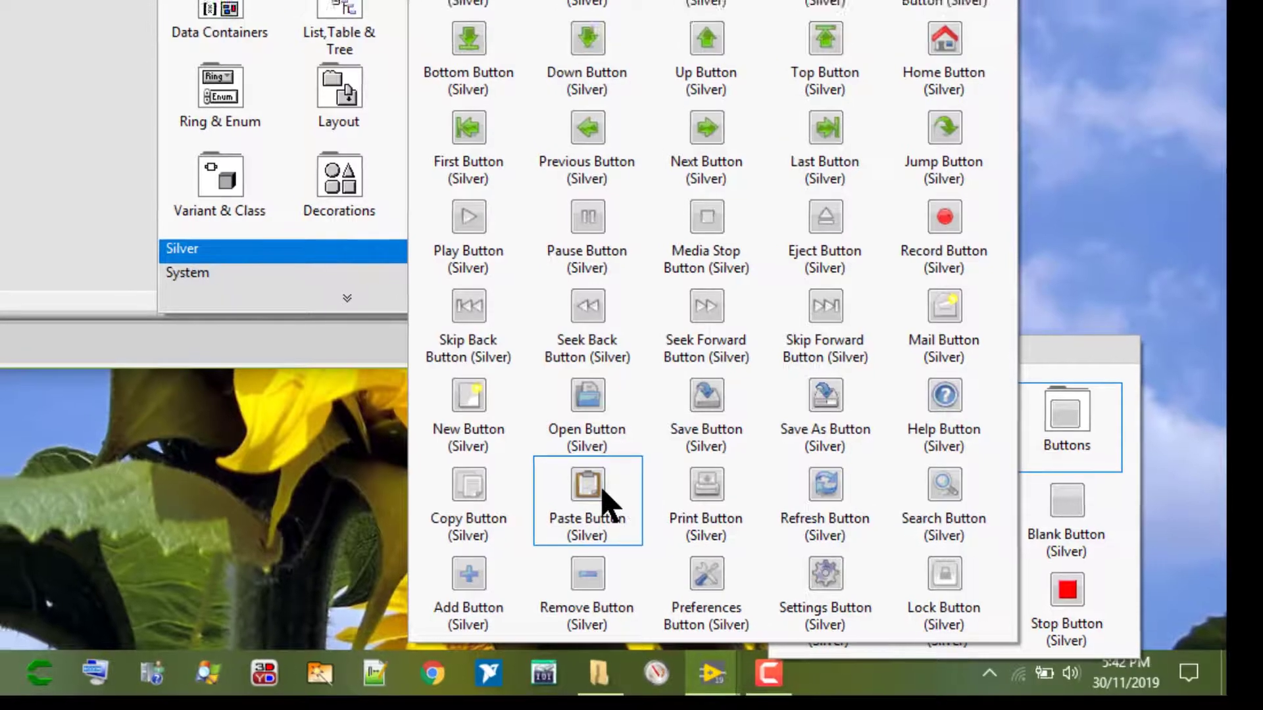
pyautogui.click(577, 474)
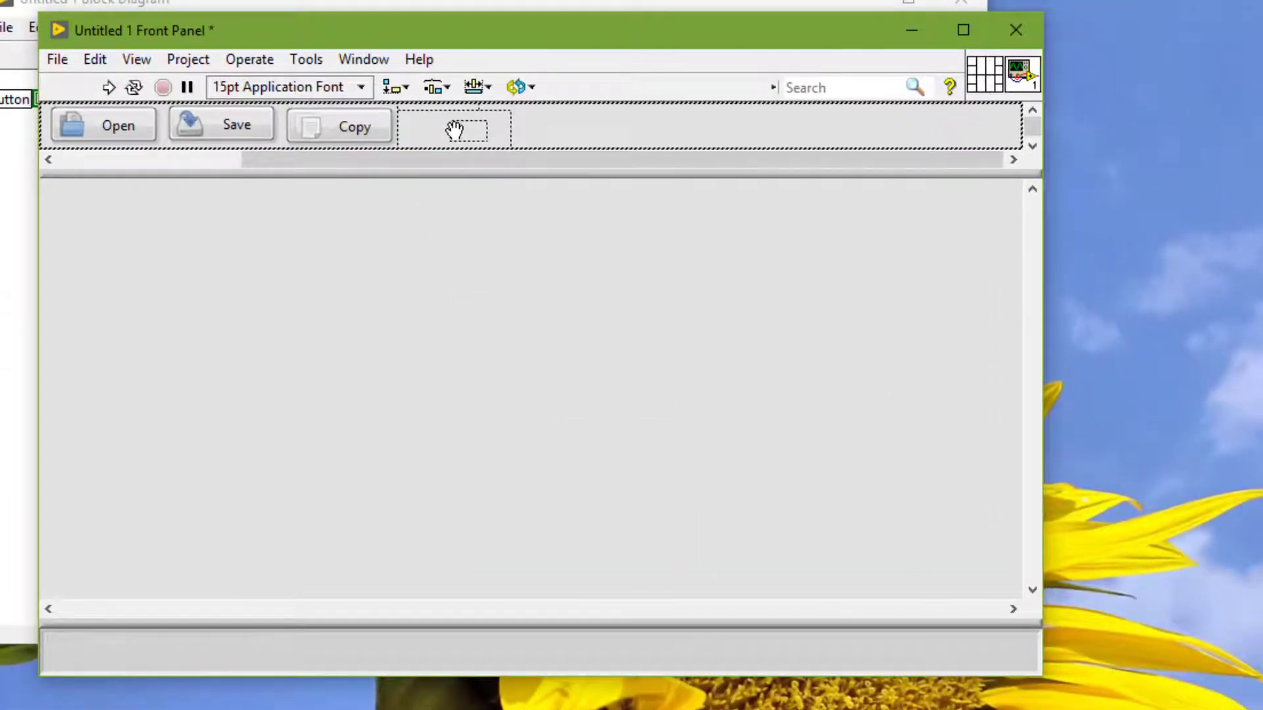
pyautogui.click(457, 129)
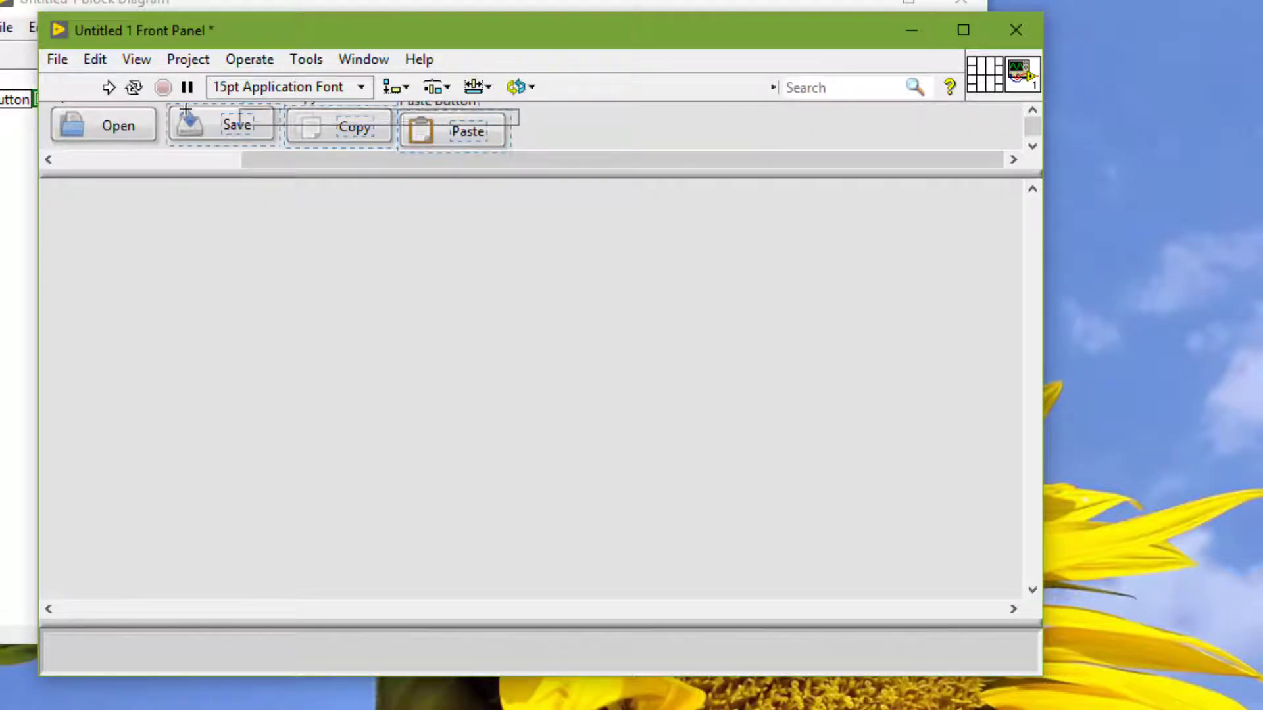
# Select the Open, Save, Copy and Paste buttons together and level them into one row with Vertical Compress.
pyautogui.moveTo(185, 108); pyautogui.dragTo(36, 140)
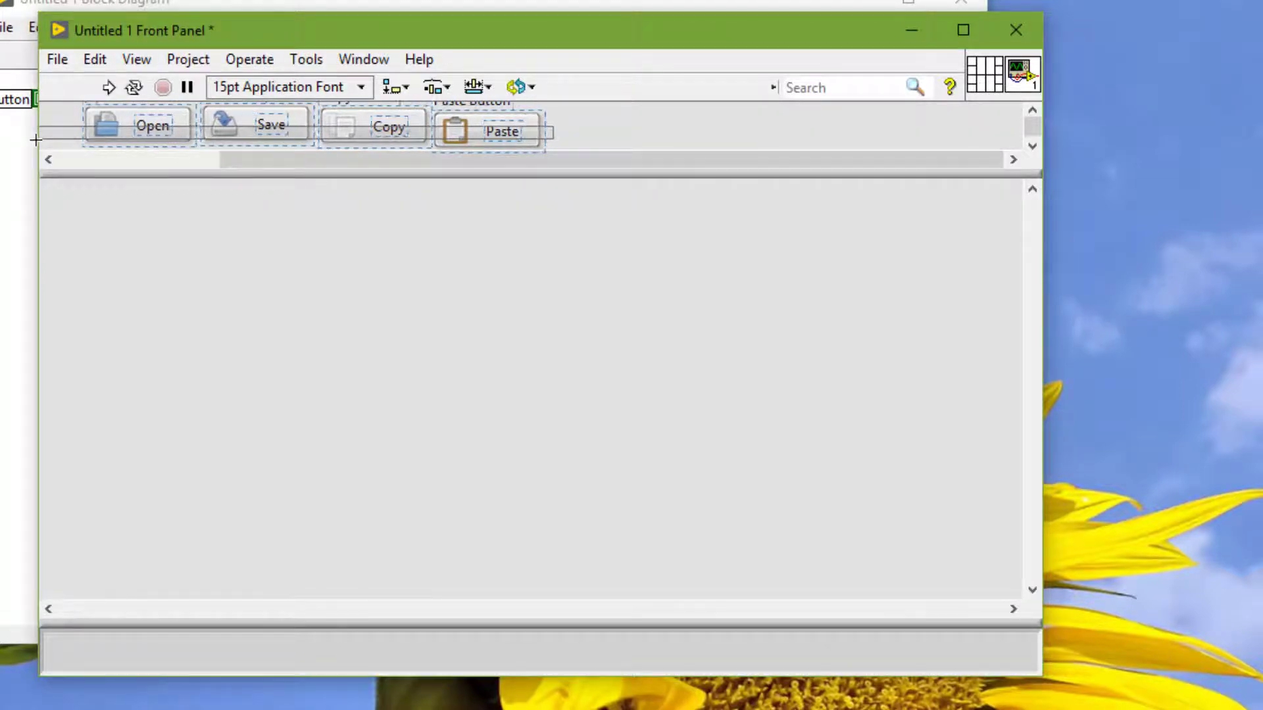
pyautogui.click(398, 87)
pyautogui.click(408, 145)
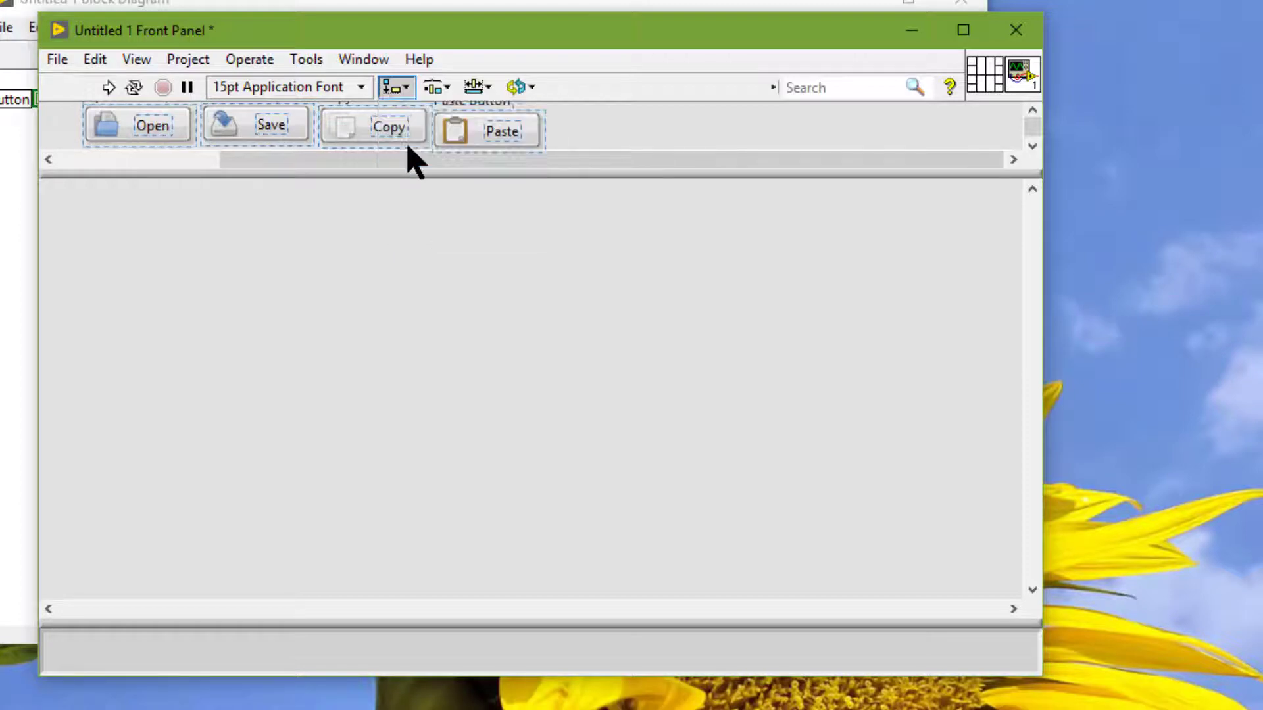
pyautogui.click(437, 88)
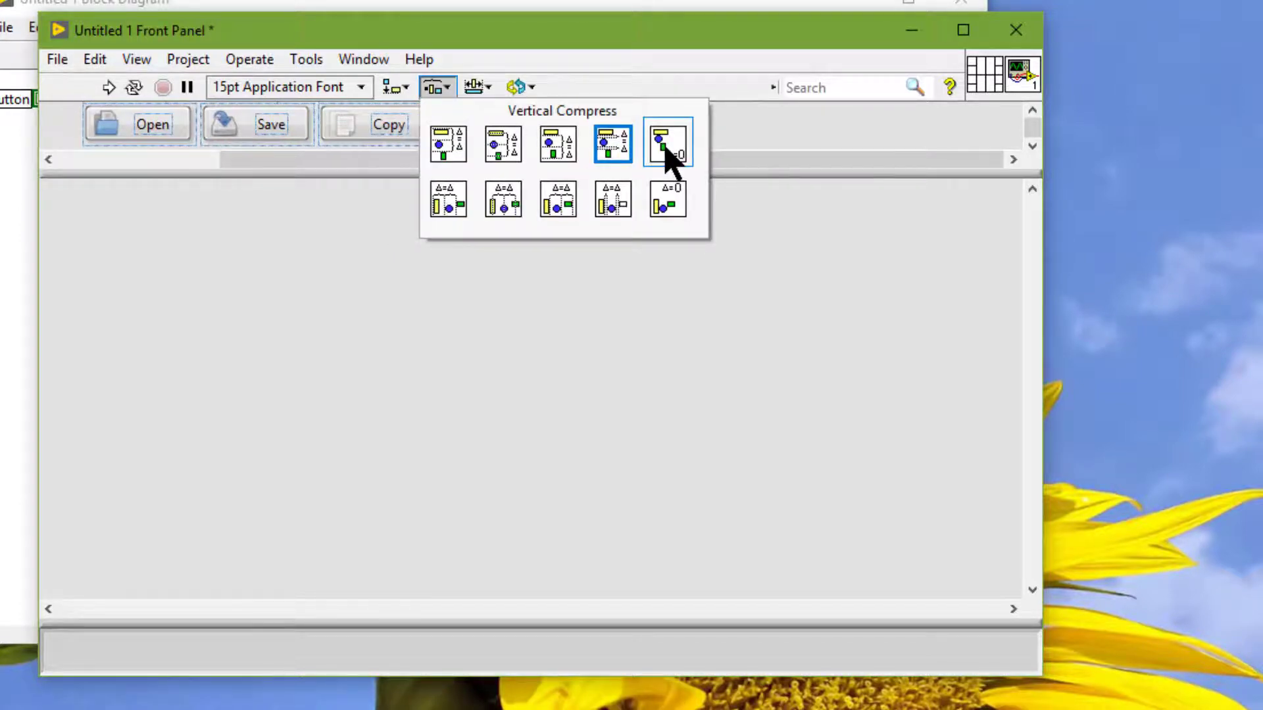
pyautogui.click(667, 144)
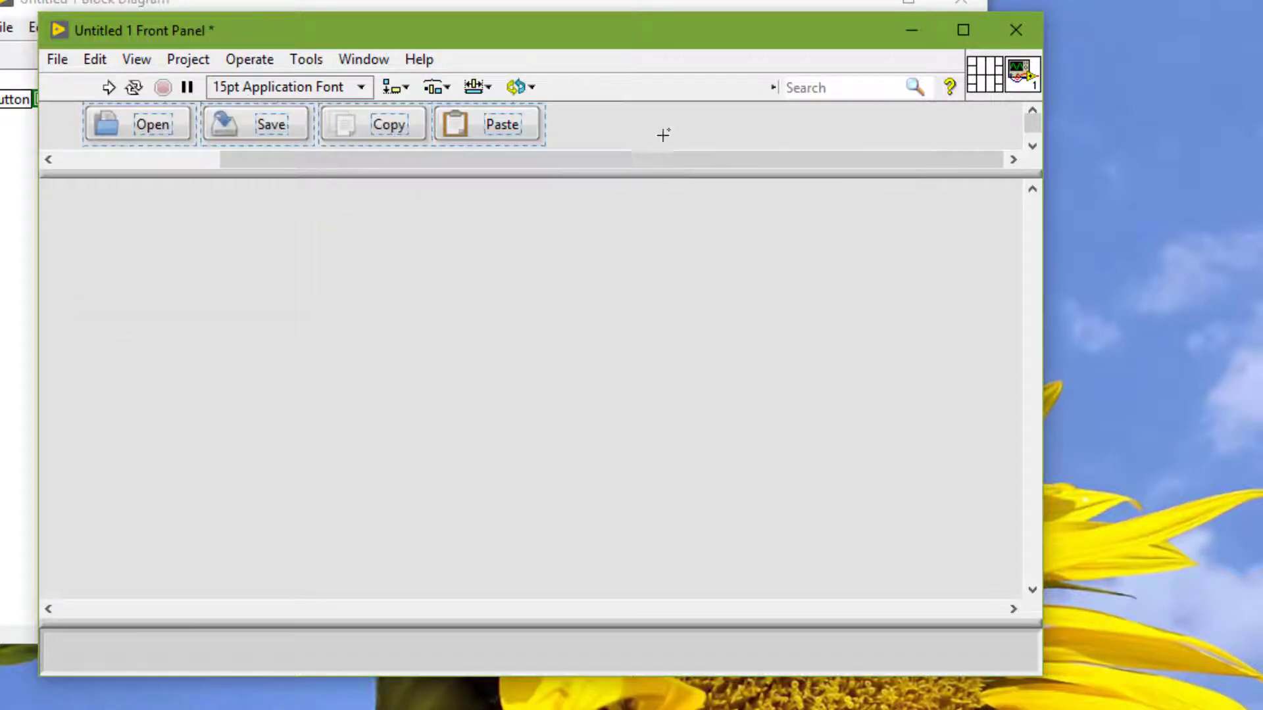
# Close the gaps between the four buttons with Horizontal Compress and move the row to the uppermost pane's left edge.
pyautogui.click(436, 90)
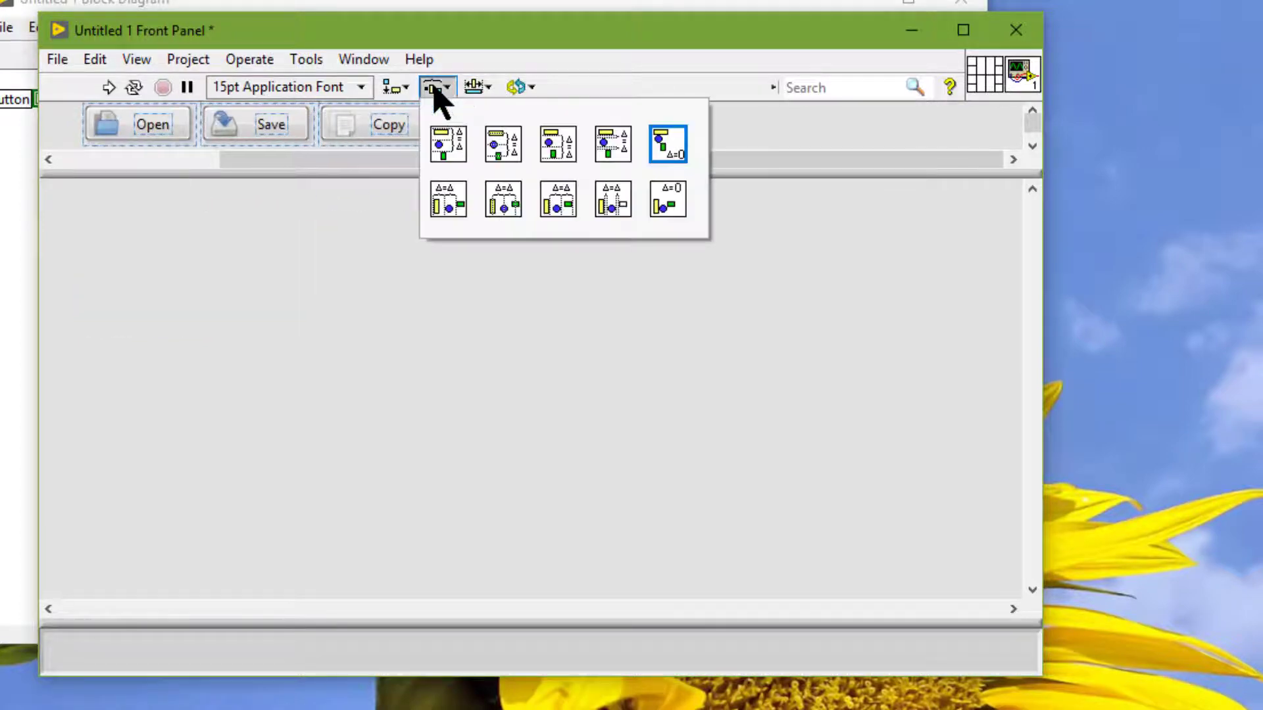
pyautogui.click(665, 201)
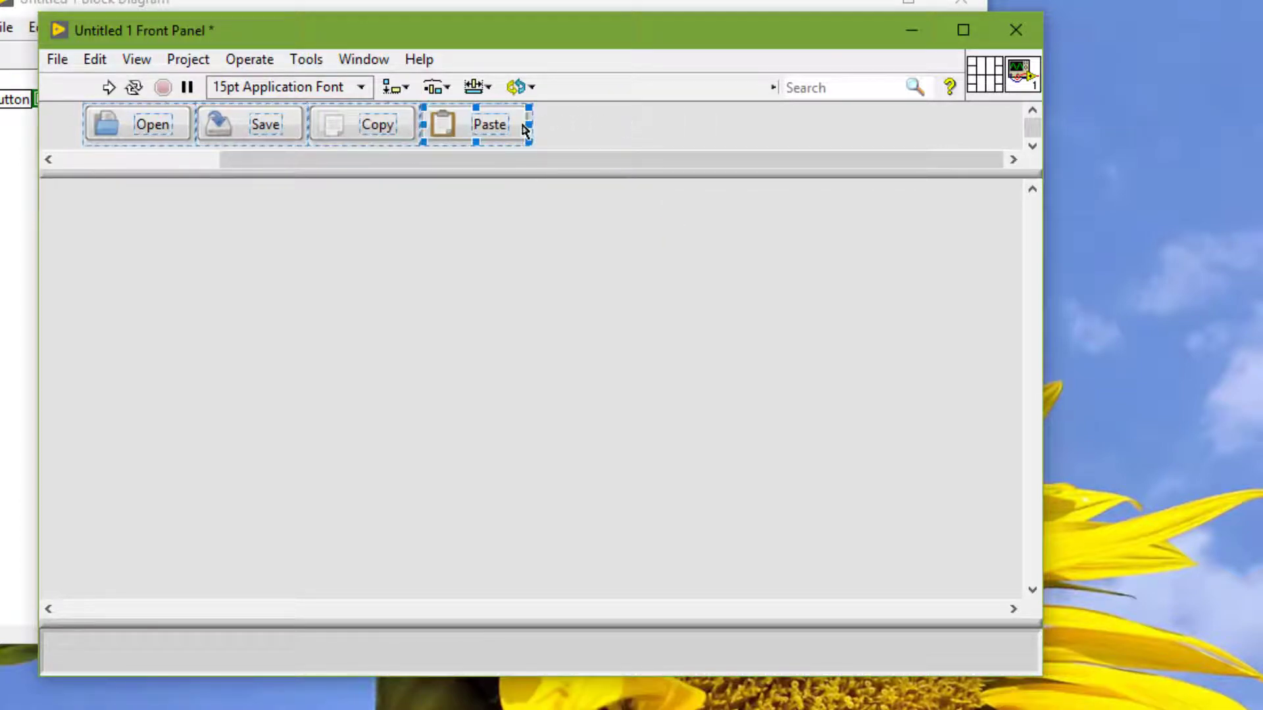
pyautogui.moveTo(524, 129); pyautogui.dragTo(480, 130)
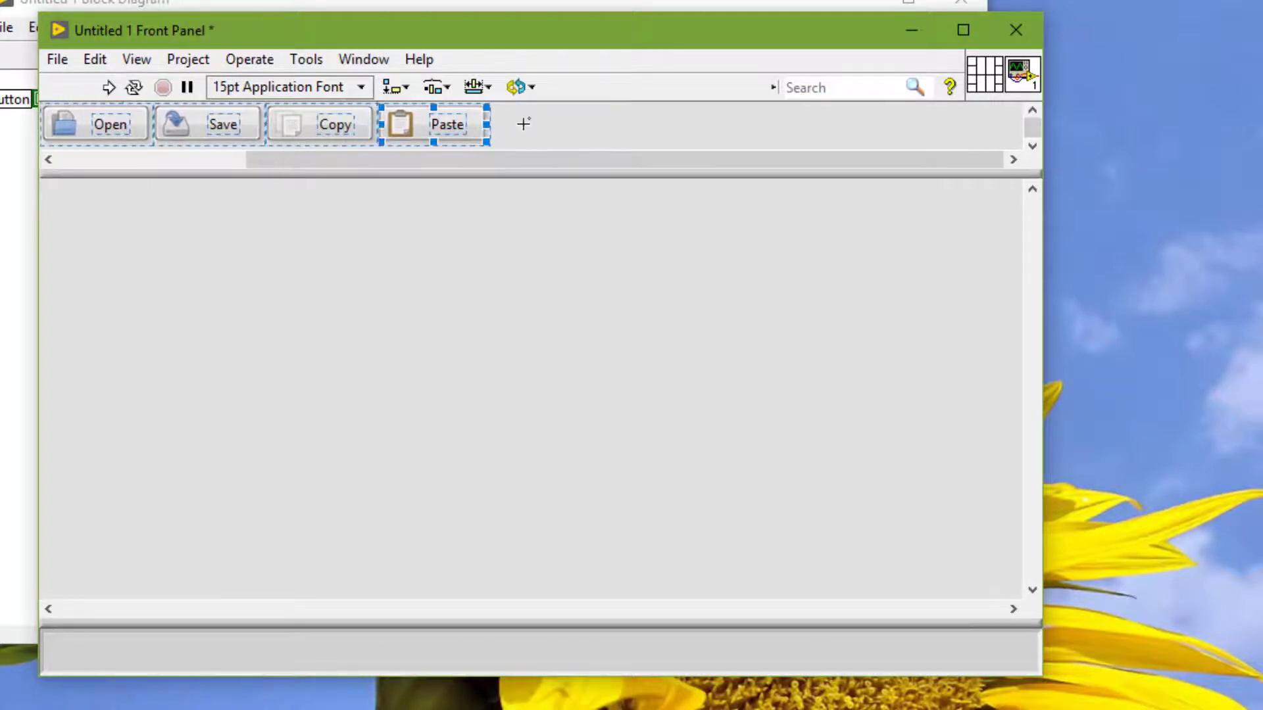
pyautogui.click(536, 125)
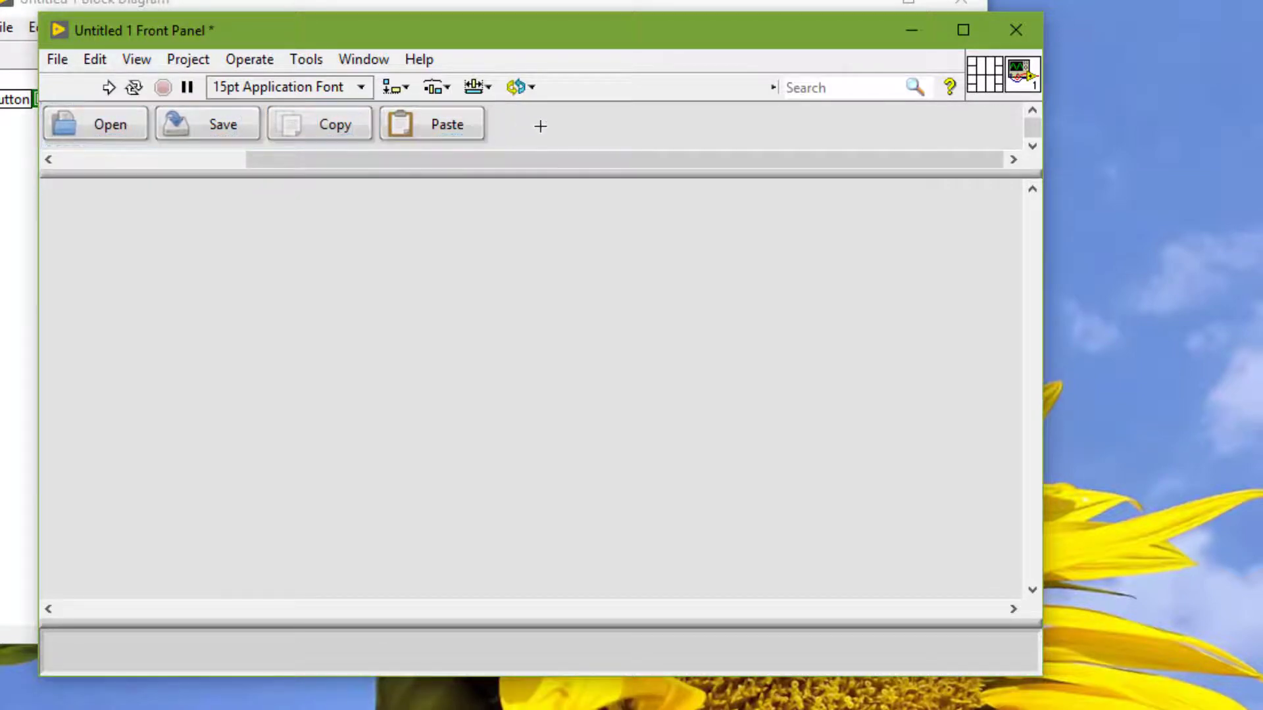
# Set the uppermost pane's horizontal scrollbar to Always Off and shrink the pane's height to fit the button row.
pyautogui.rightClick(521, 172)
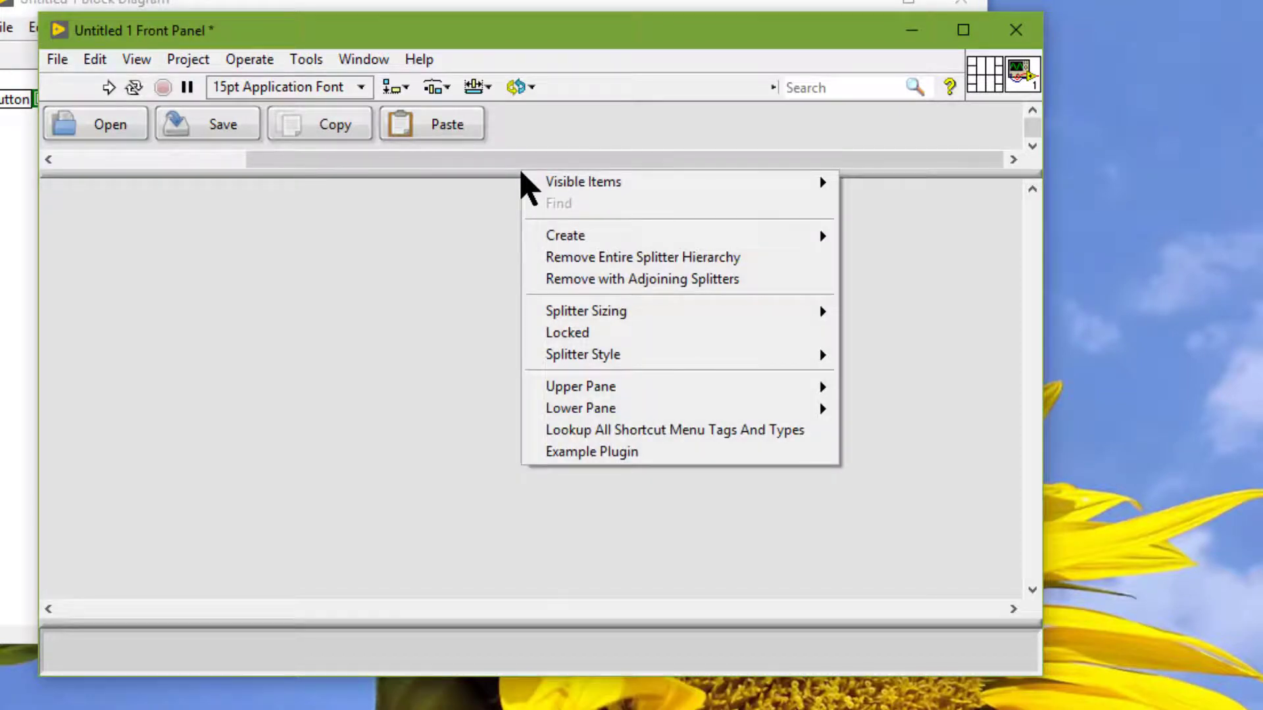
pyautogui.moveTo(684, 402)
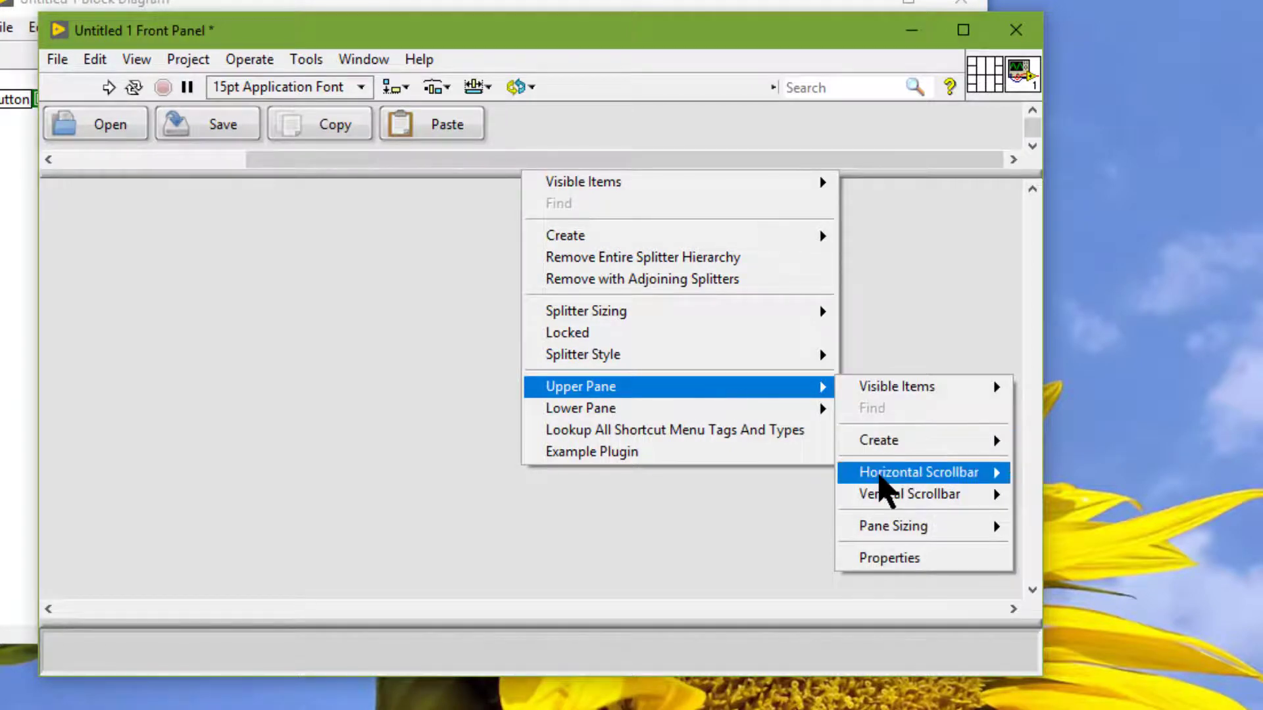
pyautogui.moveTo(880, 477)
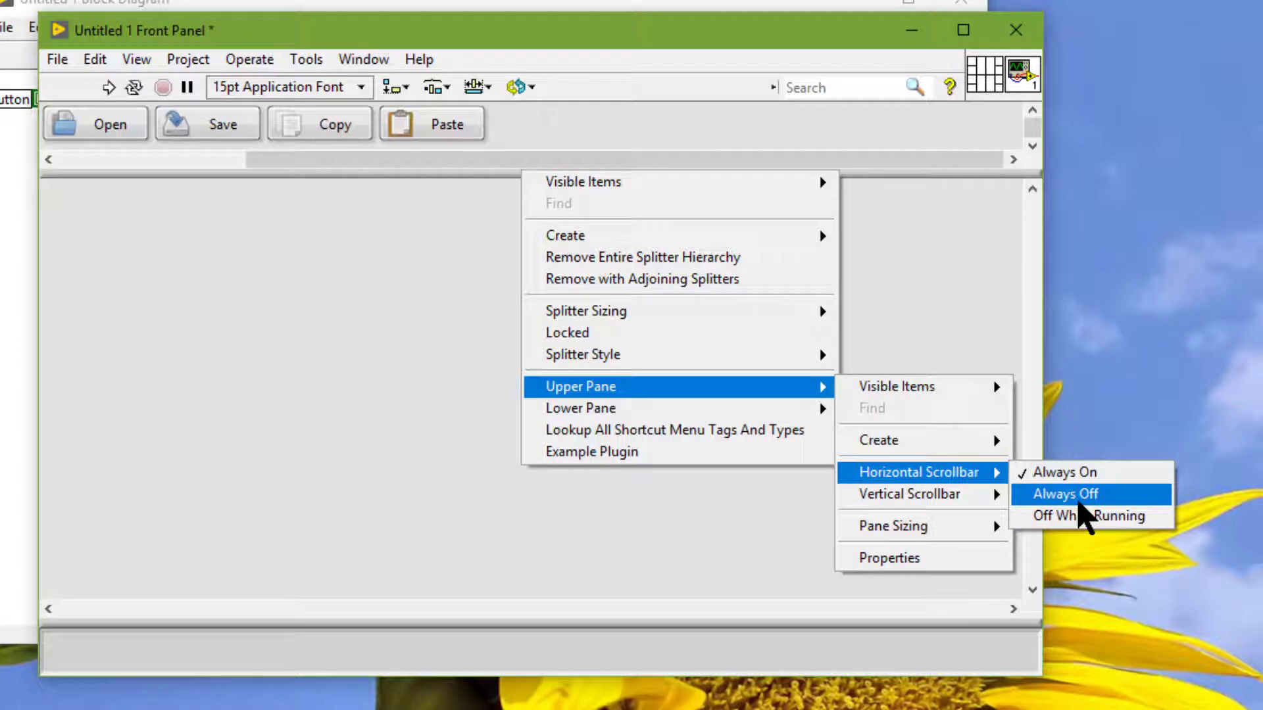
pyautogui.click(1076, 496)
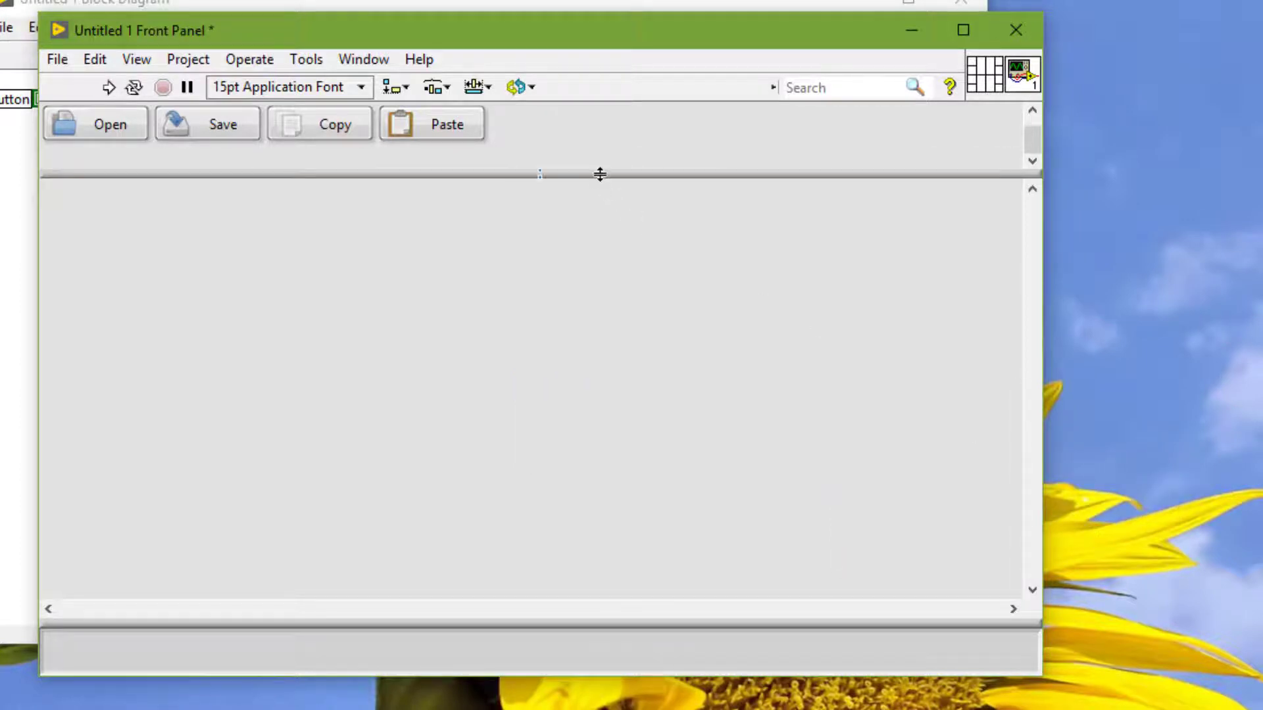
pyautogui.moveTo(600, 174); pyautogui.dragTo(592, 148)
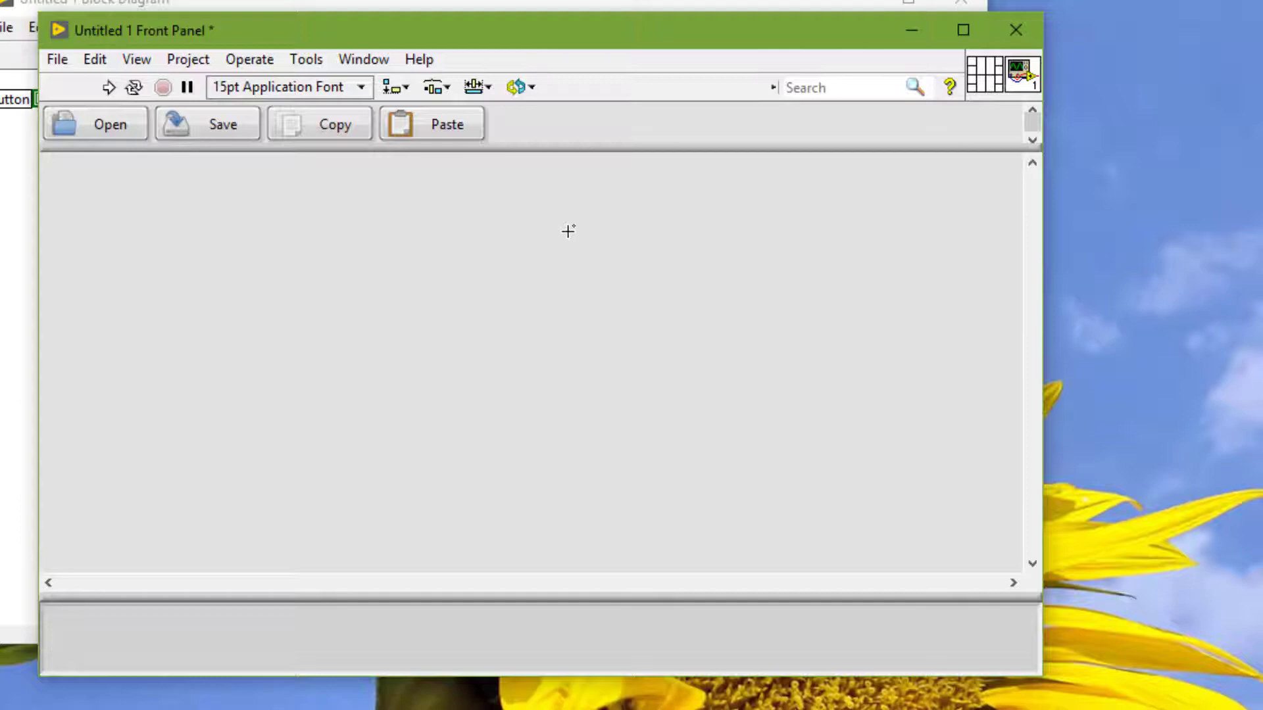
# Split the middle pane into left and right panes with a vertical splitter bar slightly left of its centre.
pyautogui.rightClick(441, 266)
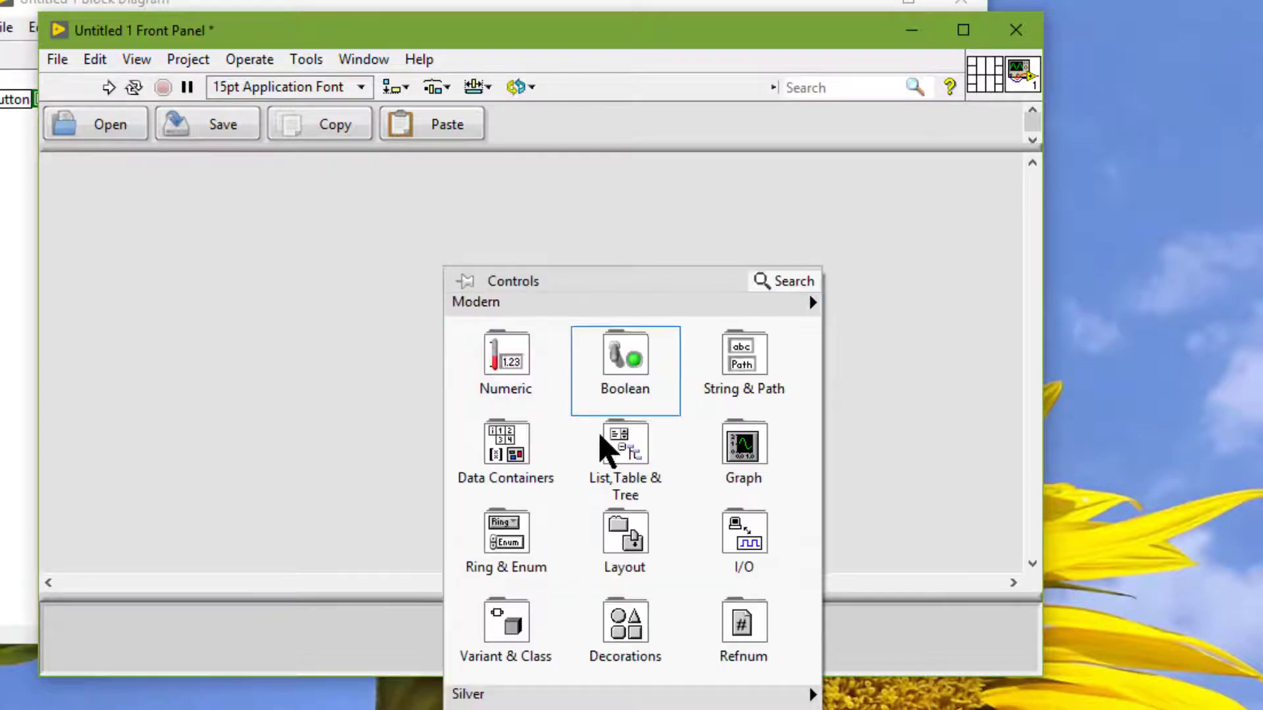
pyautogui.moveTo(623, 578)
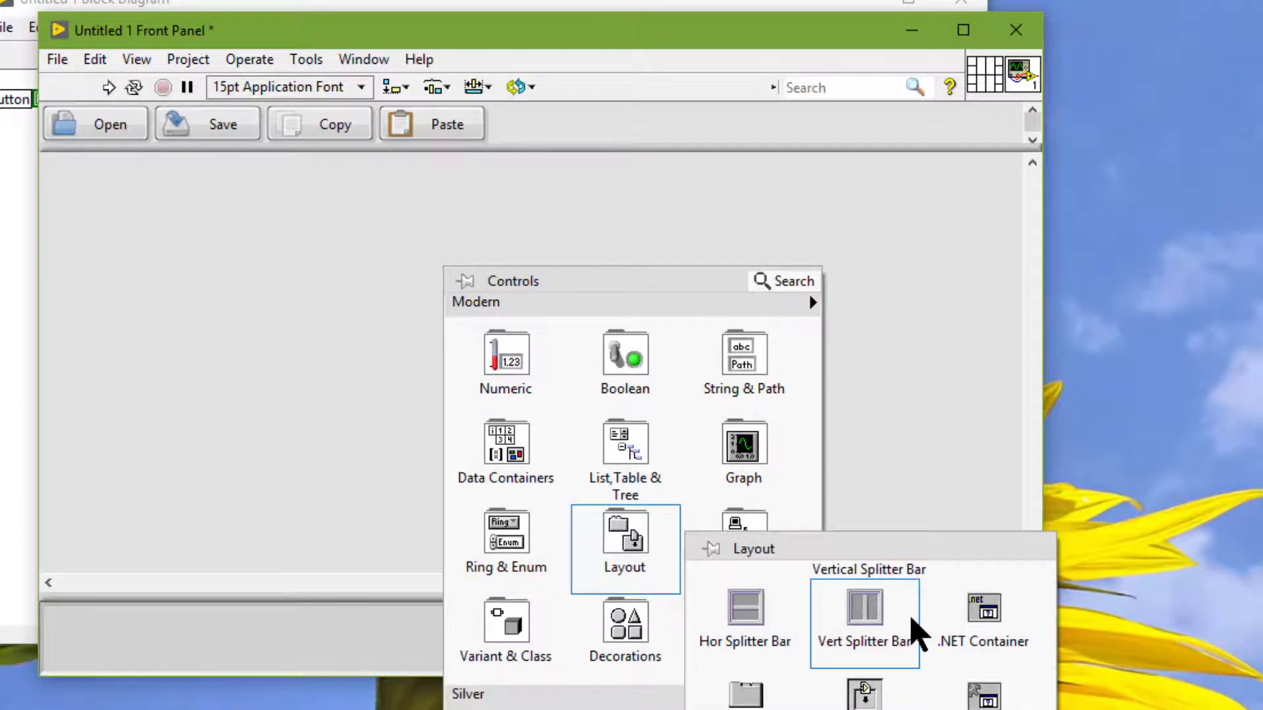
pyautogui.click(917, 635)
pyautogui.click(485, 324)
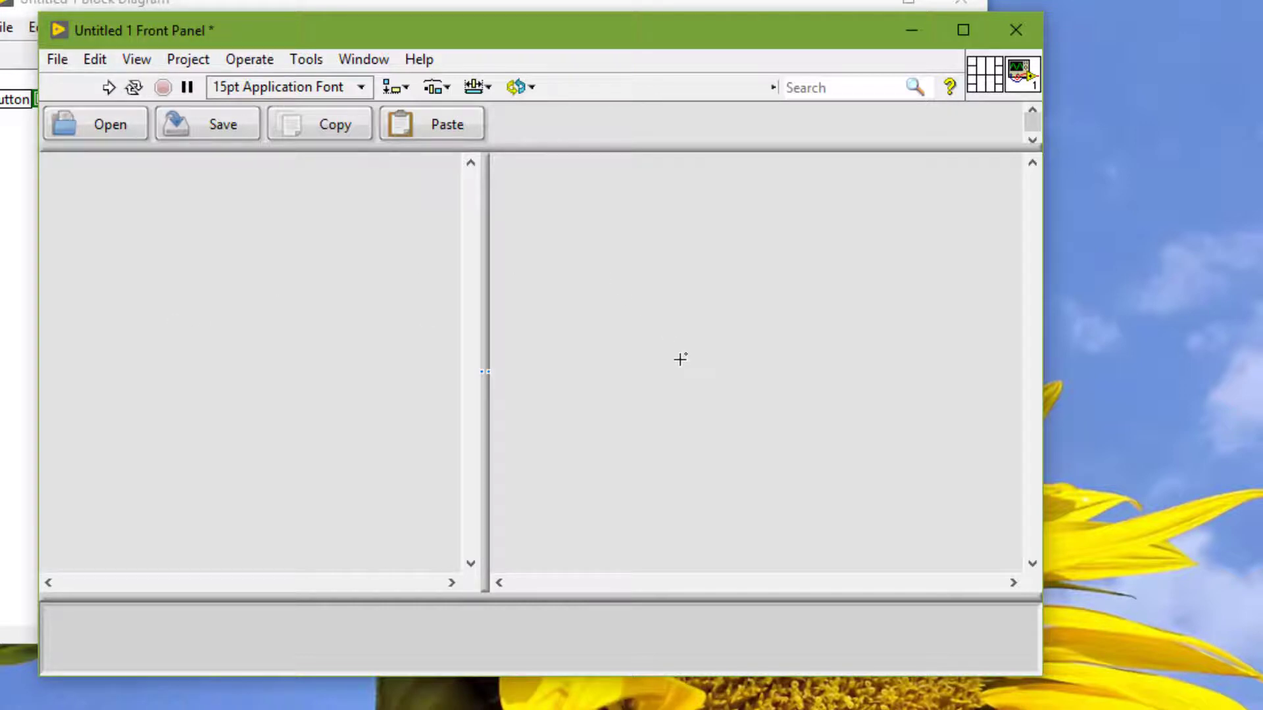
# Add a free text label reading "Panes" in the middle-left pane.
pyautogui.doubleClick(176, 338)
pyautogui.write('Panes')
pyautogui.click(314, 377)
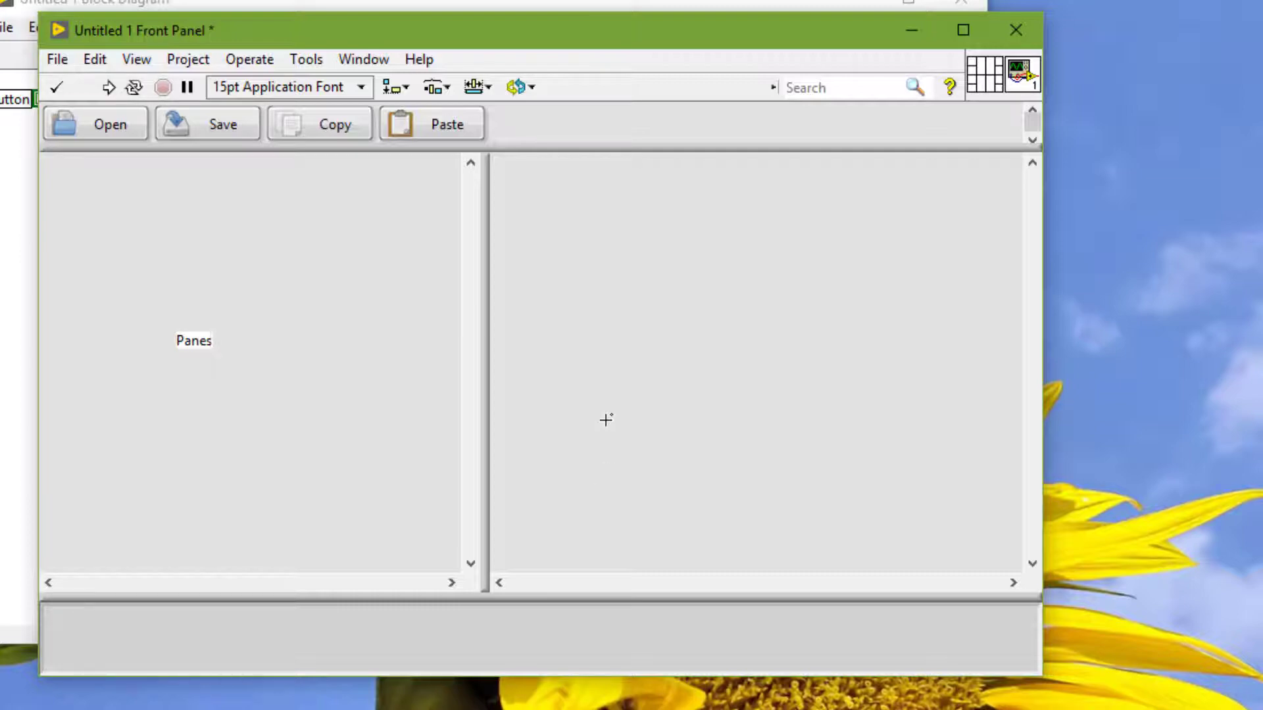
# Place a Modern Boolean button control in the upper part of the middle-right pane.
pyautogui.rightClick(585, 251)
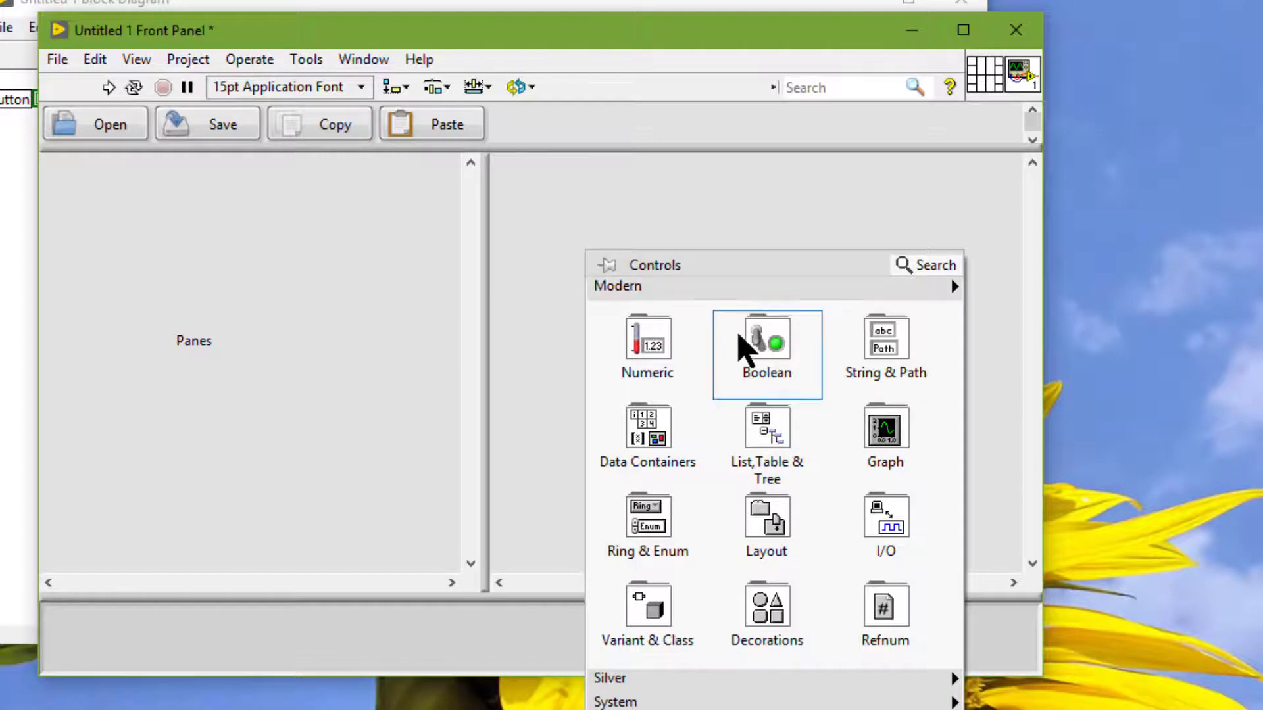
pyautogui.moveTo(739, 337)
pyautogui.click(855, 443)
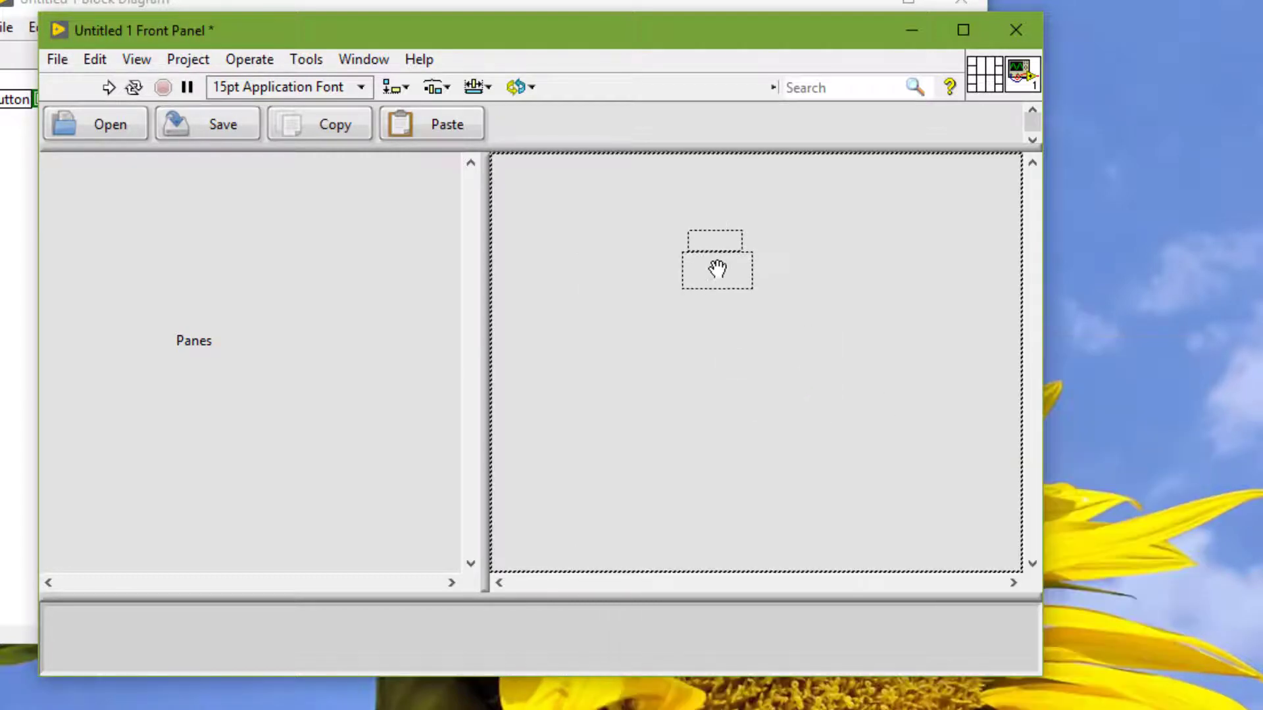
pyautogui.click(712, 276)
# Place a Modern numeric control above the "Panes" label in the middle-left pane.
pyautogui.rightClick(566, 276)
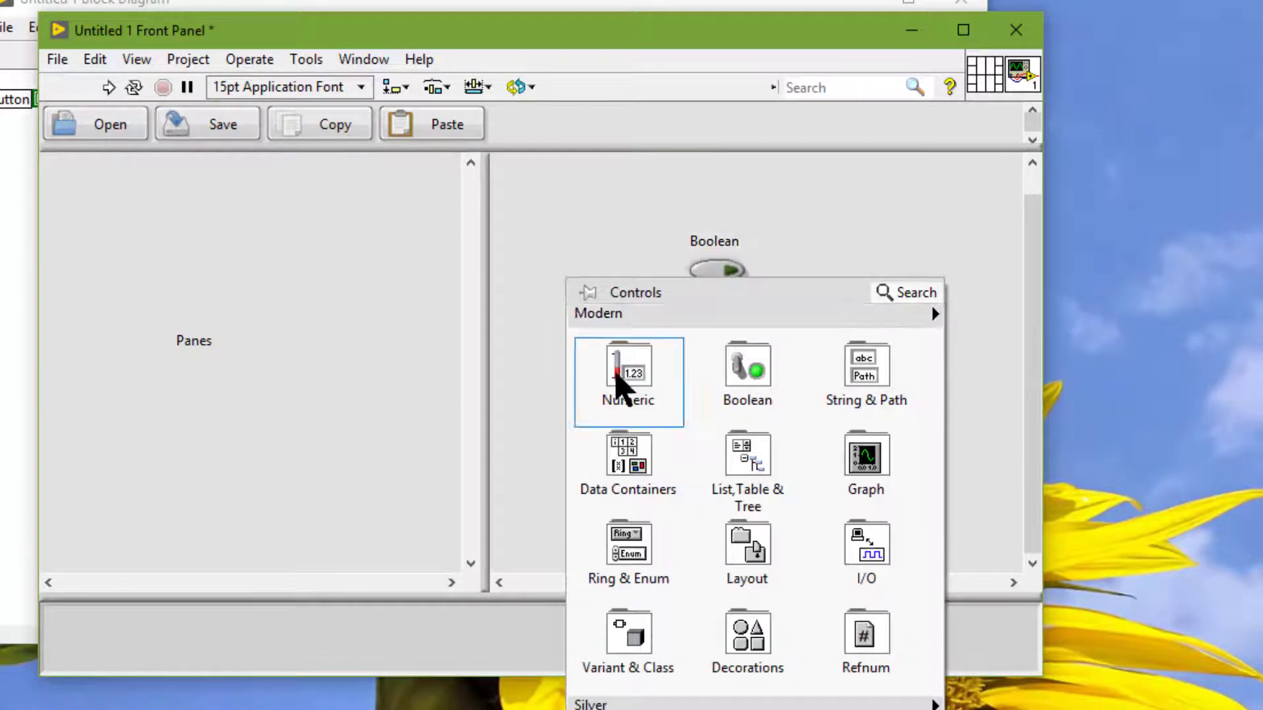
pyautogui.moveTo(620, 386)
pyautogui.click(702, 452)
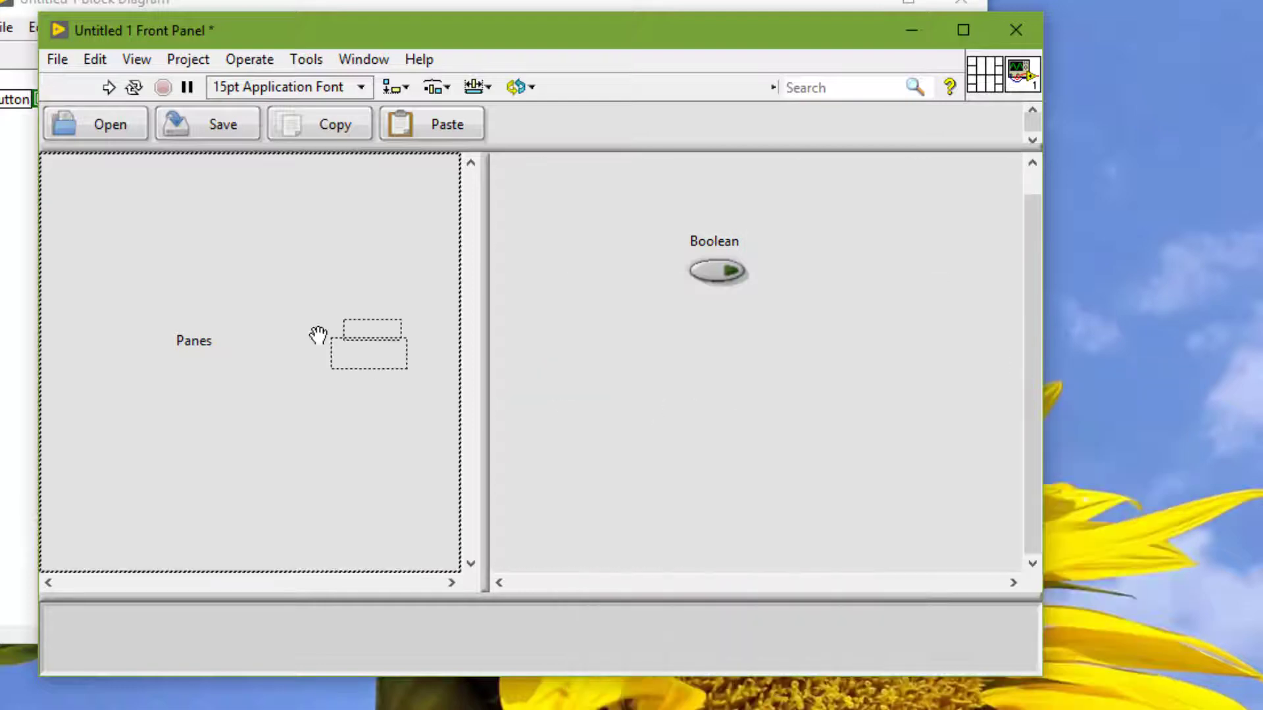
pyautogui.click(155, 259)
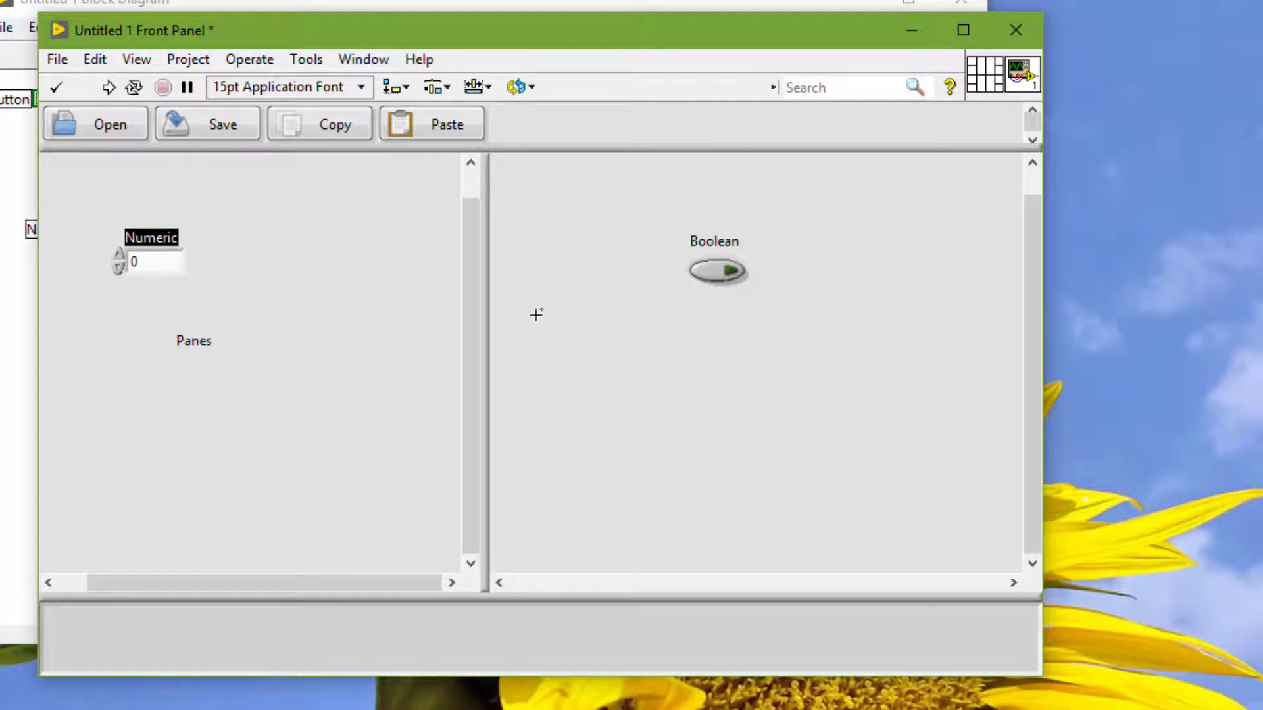
# Place a Modern OK Button near the lower edge of the middle-left pane, below the "Panes" label.
pyautogui.click(470, 332)
pyautogui.scroll(2, 470, 328)
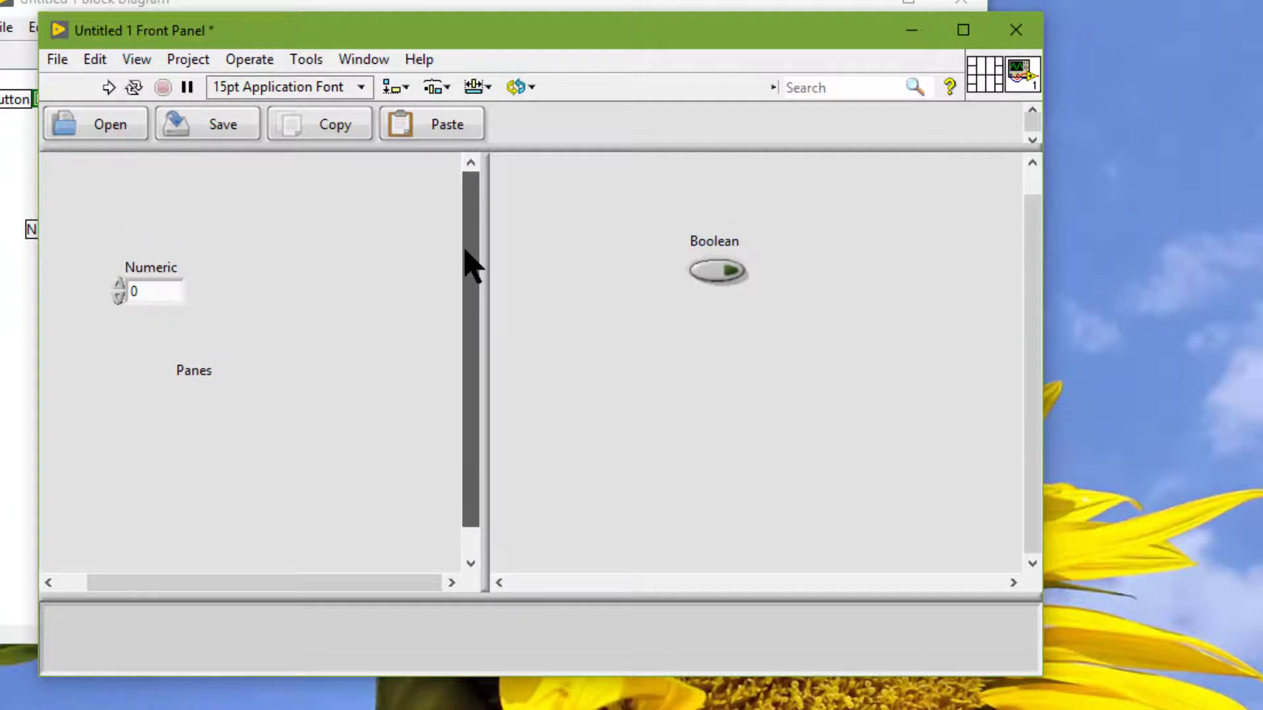
pyautogui.scroll(-2, 469, 266)
pyautogui.click(260, 428)
pyautogui.rightClick(260, 428)
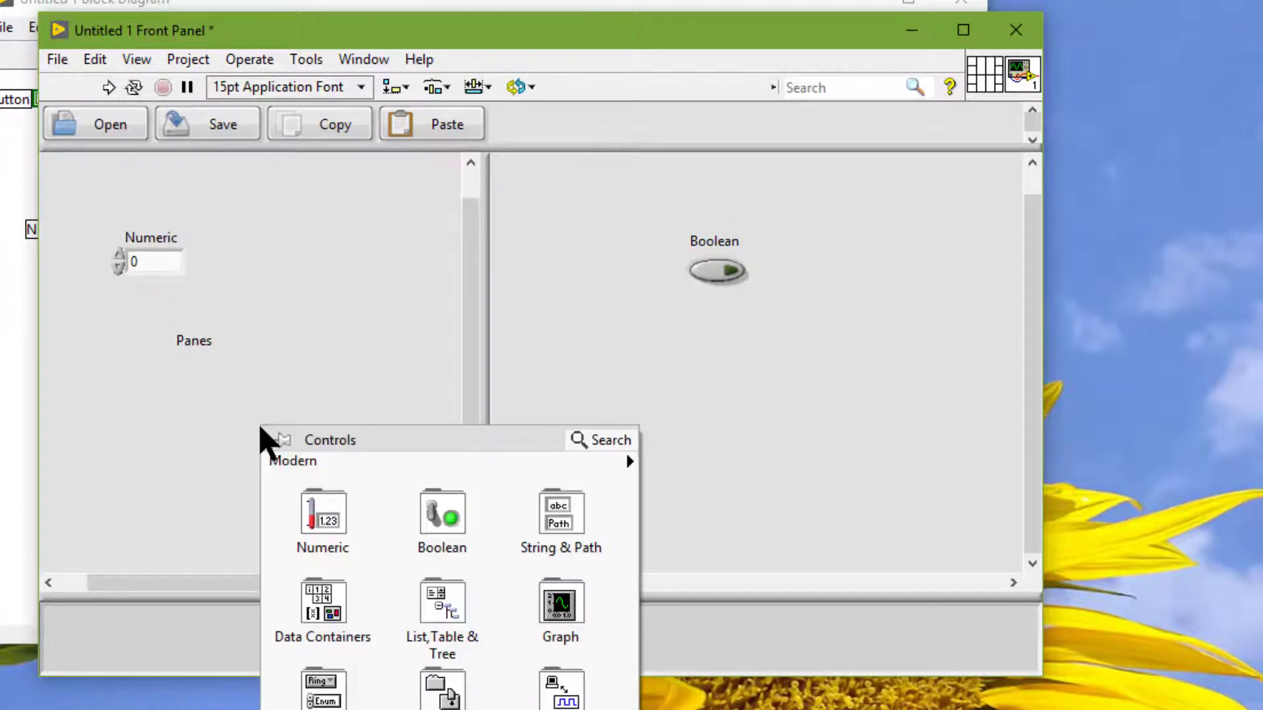
pyautogui.moveTo(473, 530)
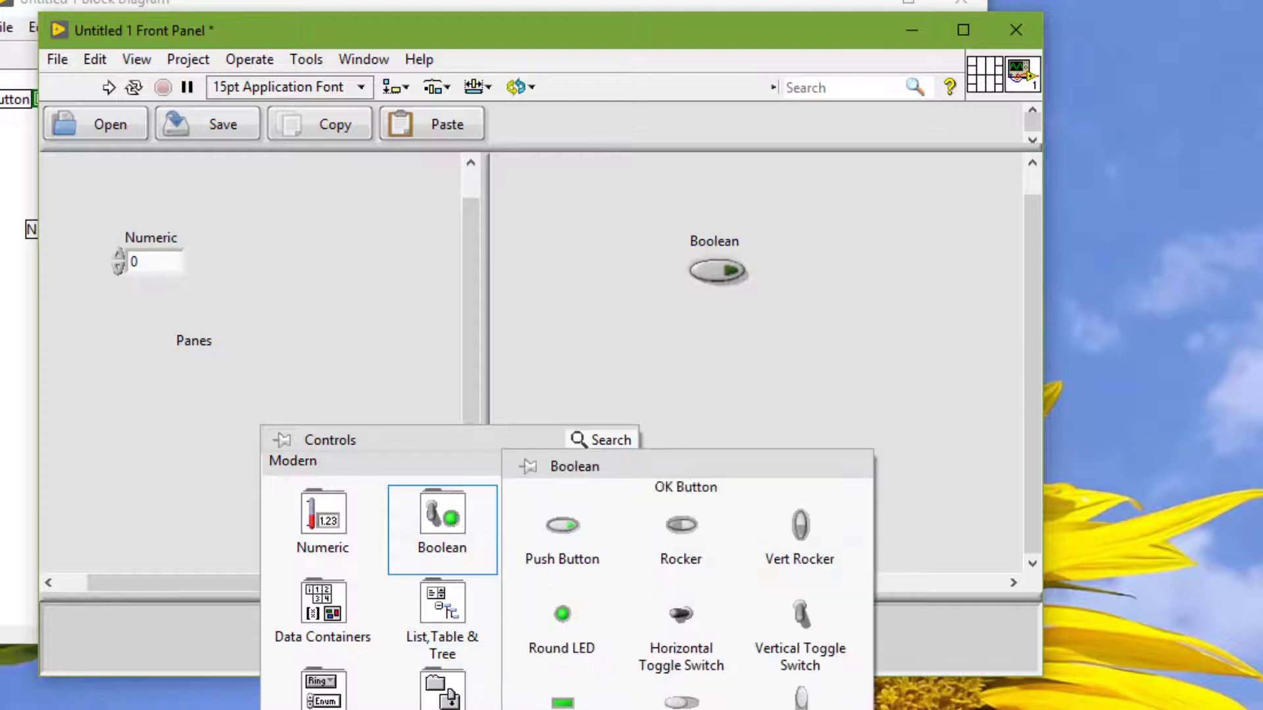
pyautogui.click(562, 525)
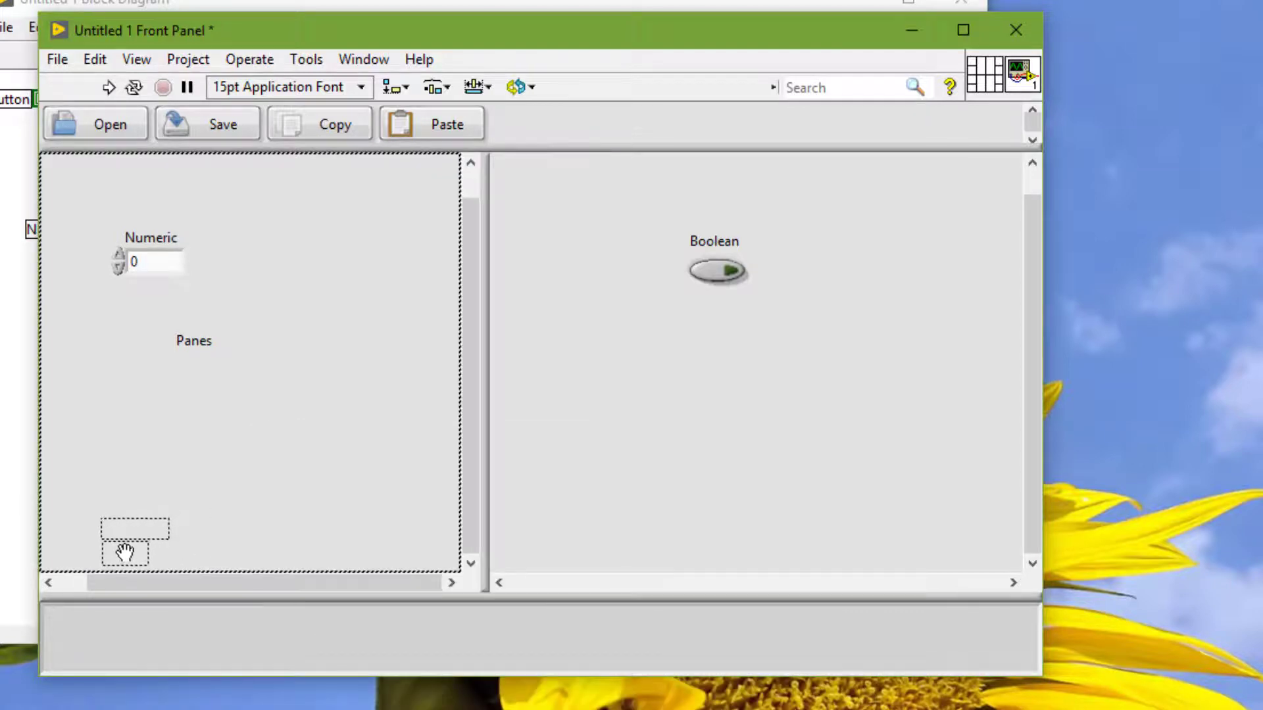
pyautogui.click(125, 553)
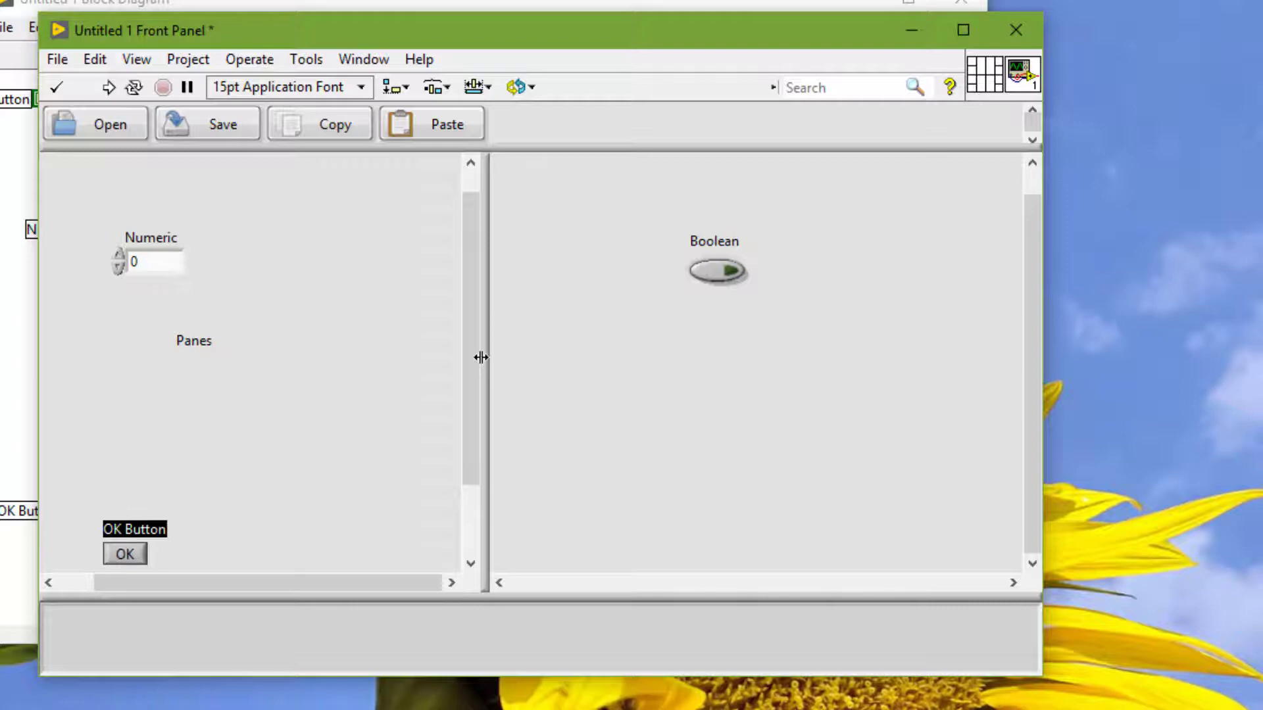
pyautogui.moveTo(474, 366); pyautogui.dragTo(484, 464)
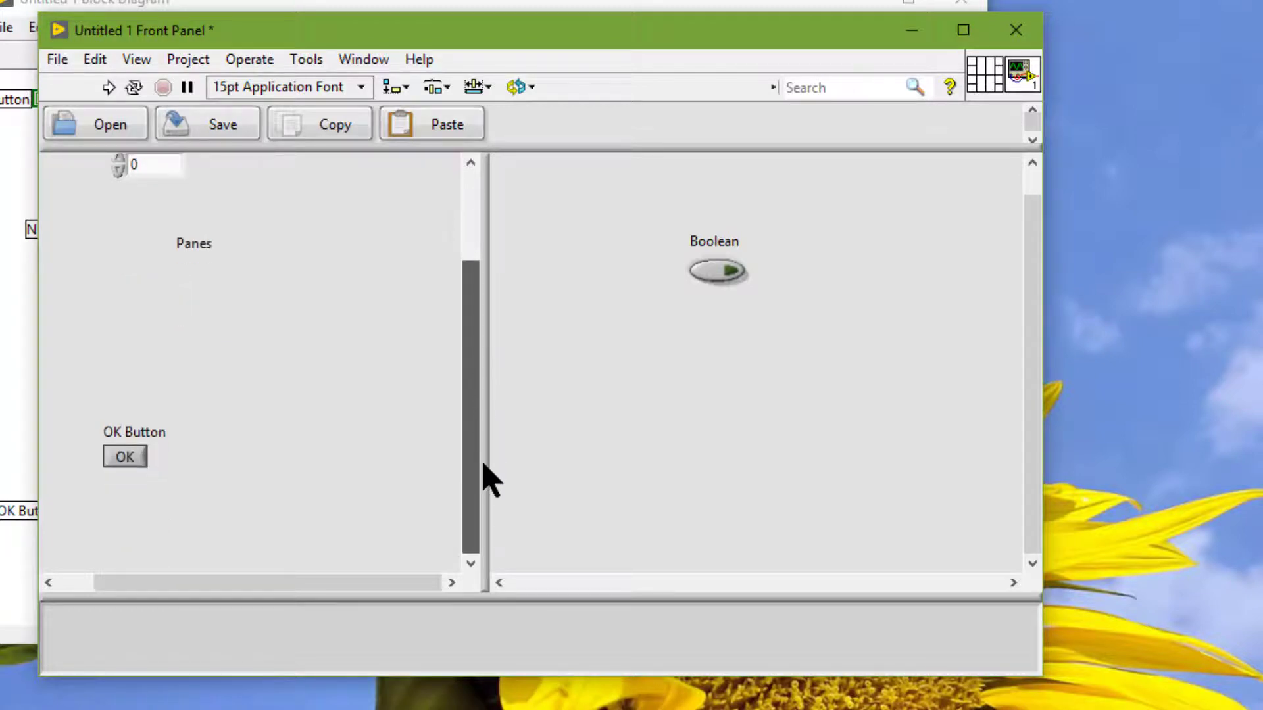
pyautogui.moveTo(474, 332); pyautogui.dragTo(479, 220)
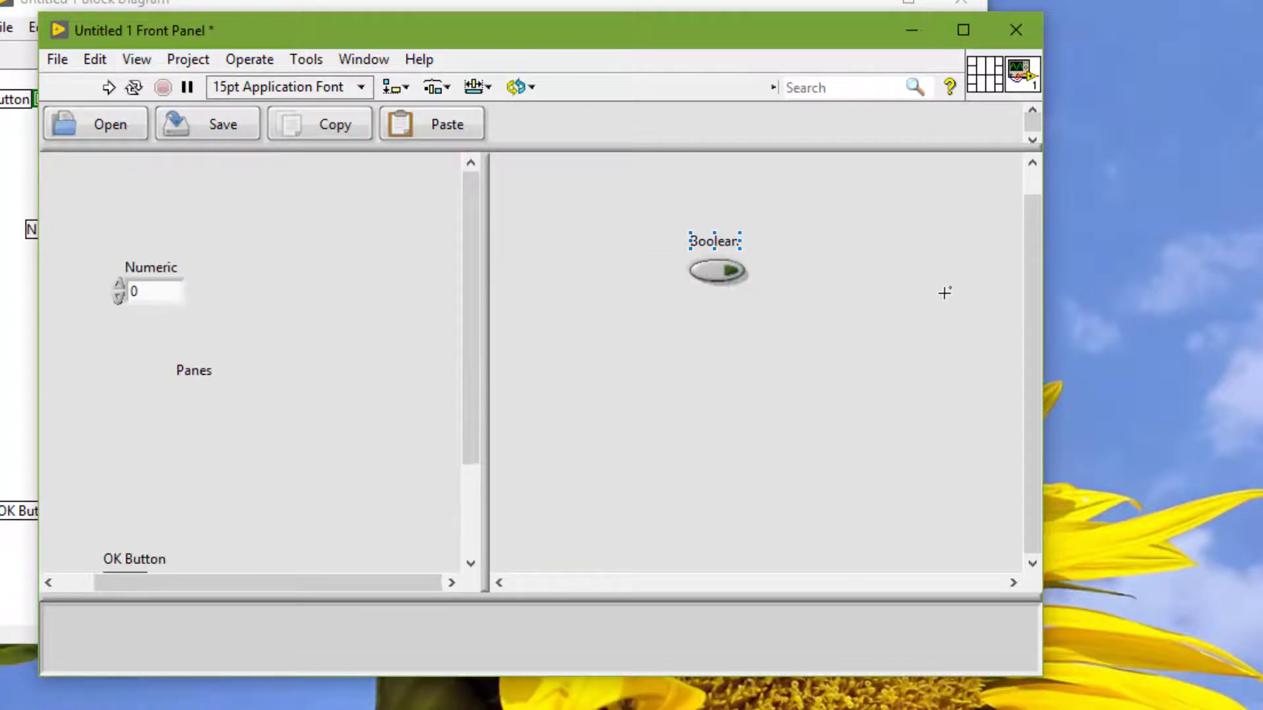
pyautogui.moveTo(1032, 309); pyautogui.dragTo(1031, 209)
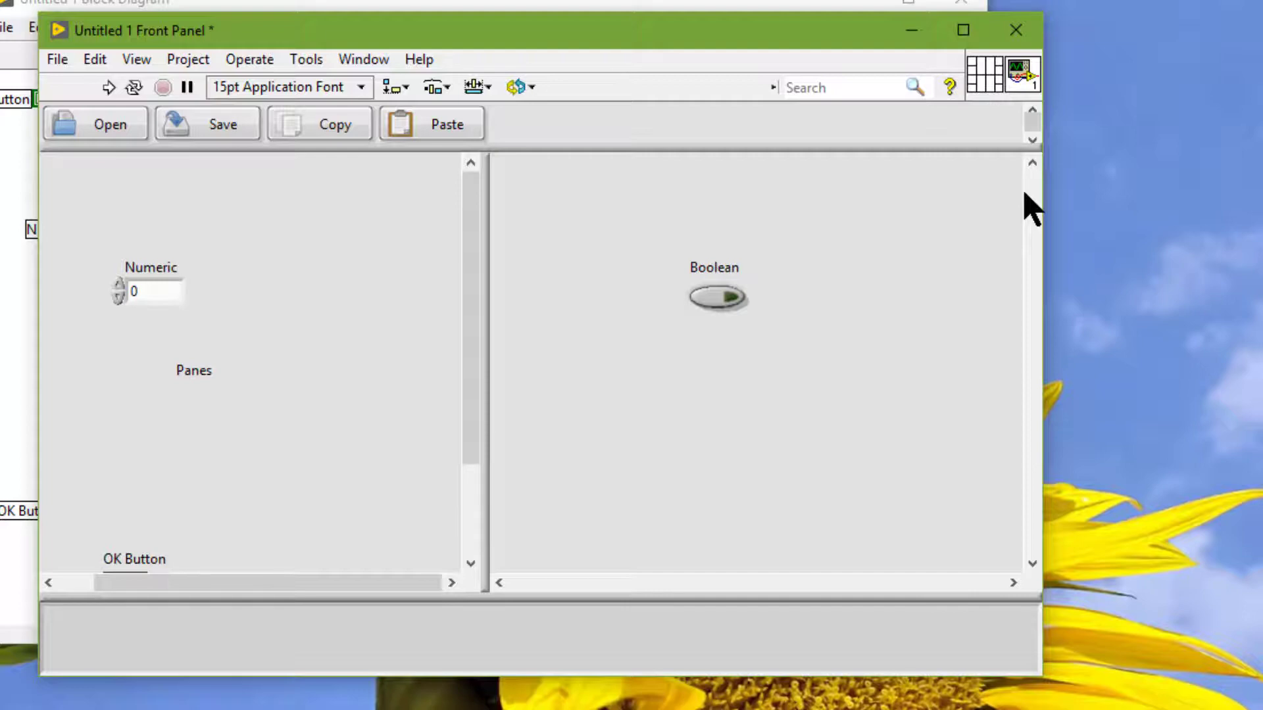
# Tidy the terminals on the block diagram with Clean Up Diagram and return to the front panel.
pyautogui.hotkey('ctrl', 'e')
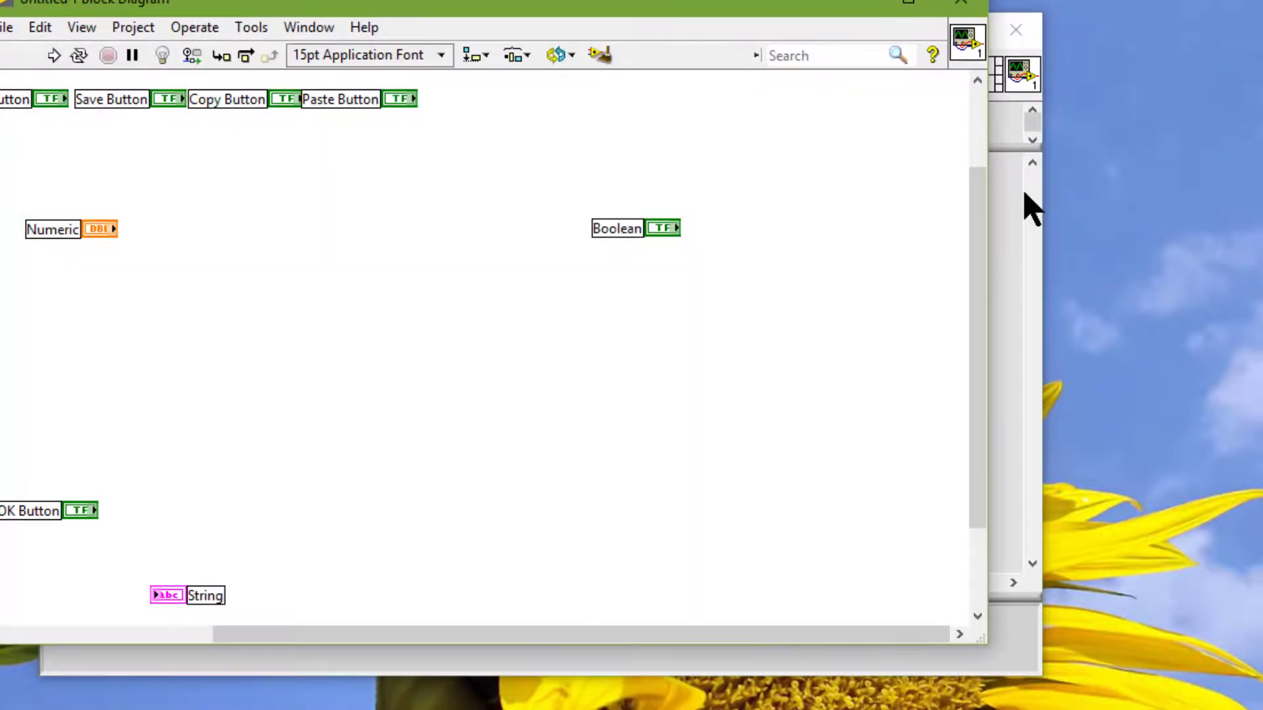
pyautogui.click(600, 53)
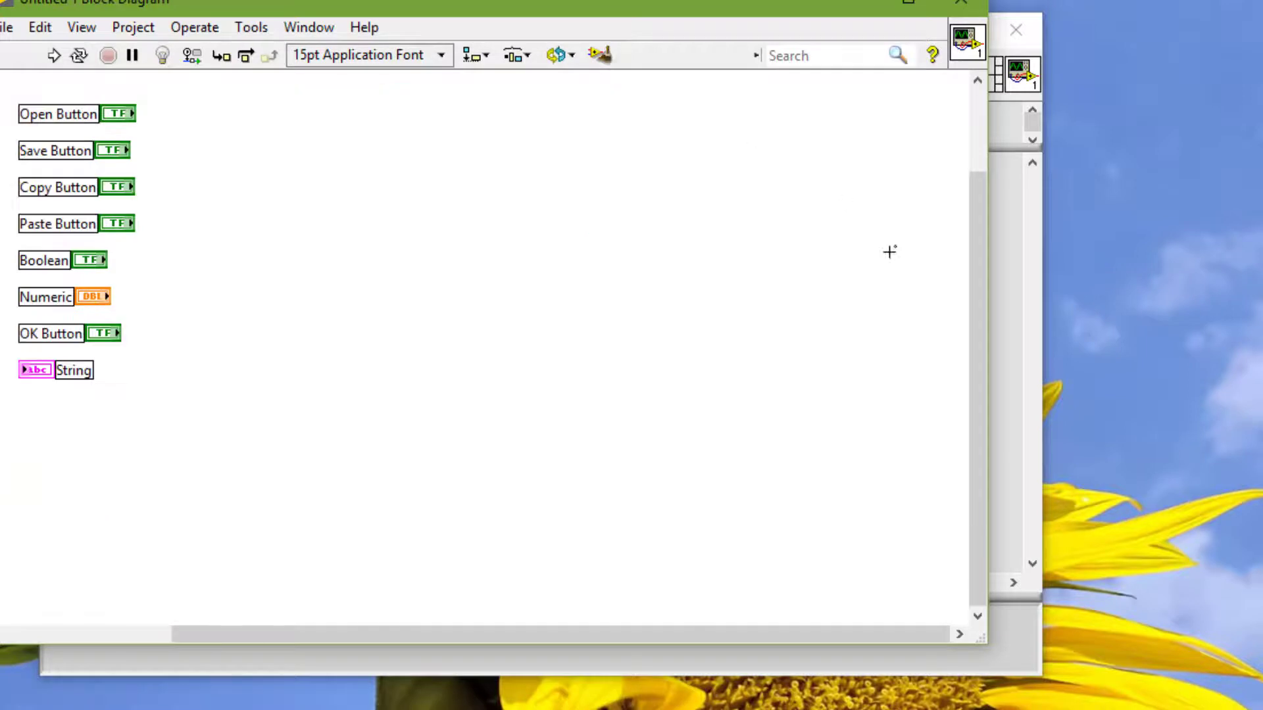
pyautogui.click(1011, 314)
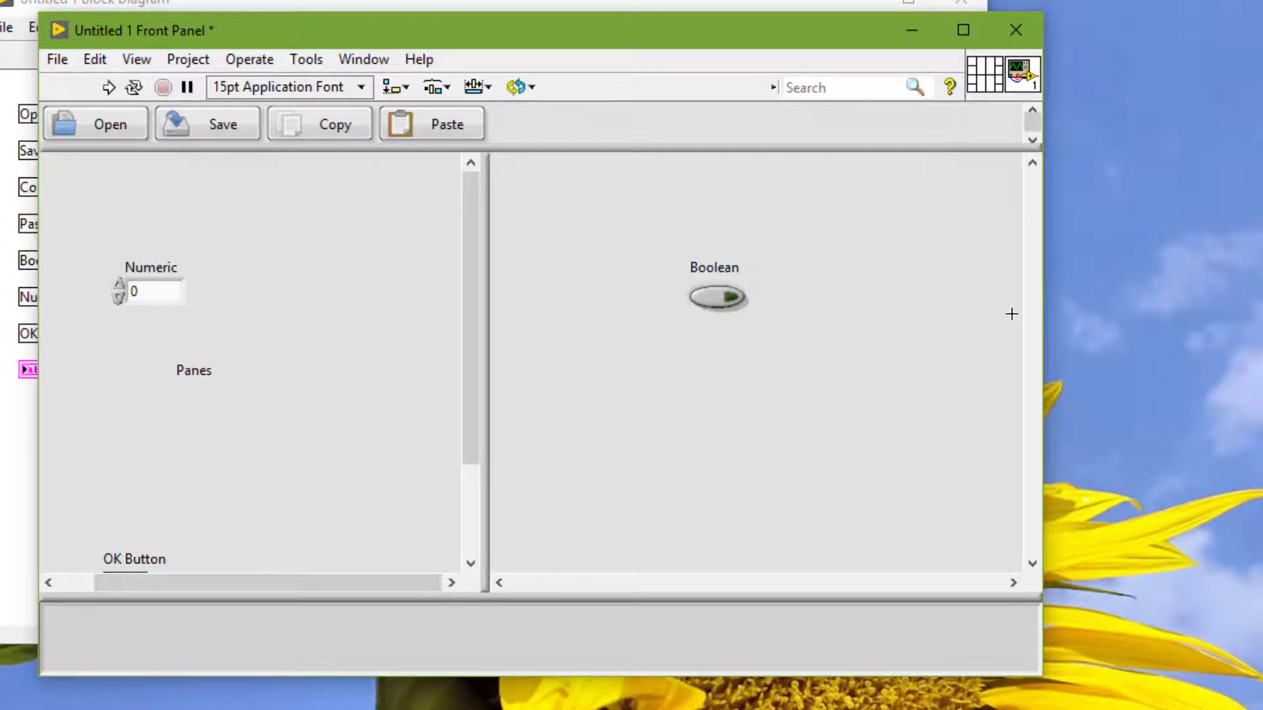
# Create a new VI and divide its front panel into two side-by-side panes with a Modern vertical splitter bar near the middle.
pyautogui.hotkey('ctrl', 'n')
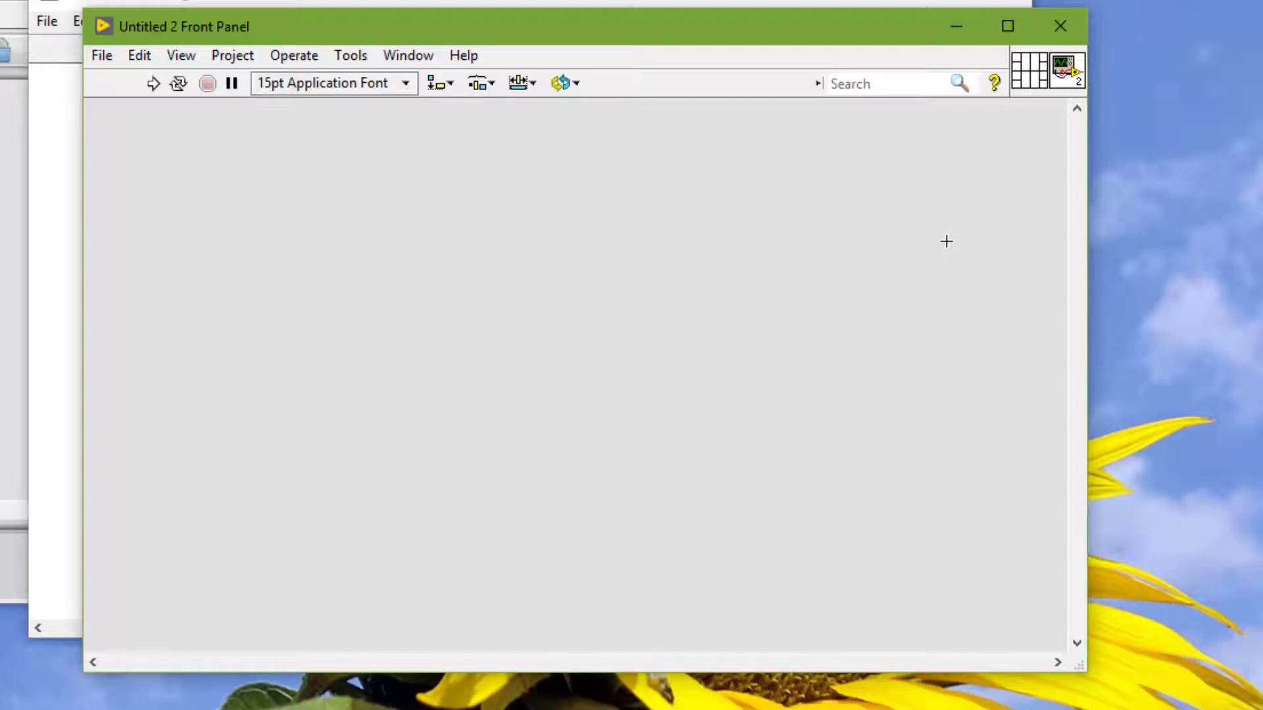
pyautogui.rightClick(584, 240)
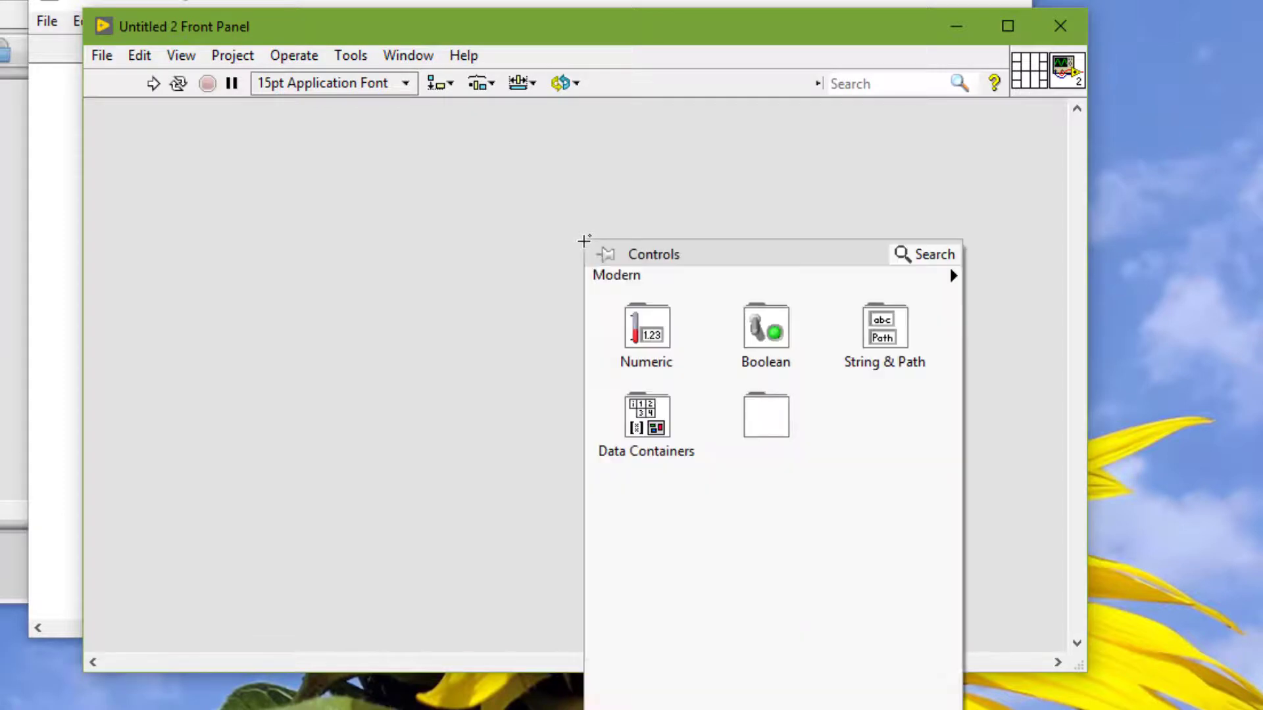
pyautogui.moveTo(750, 516)
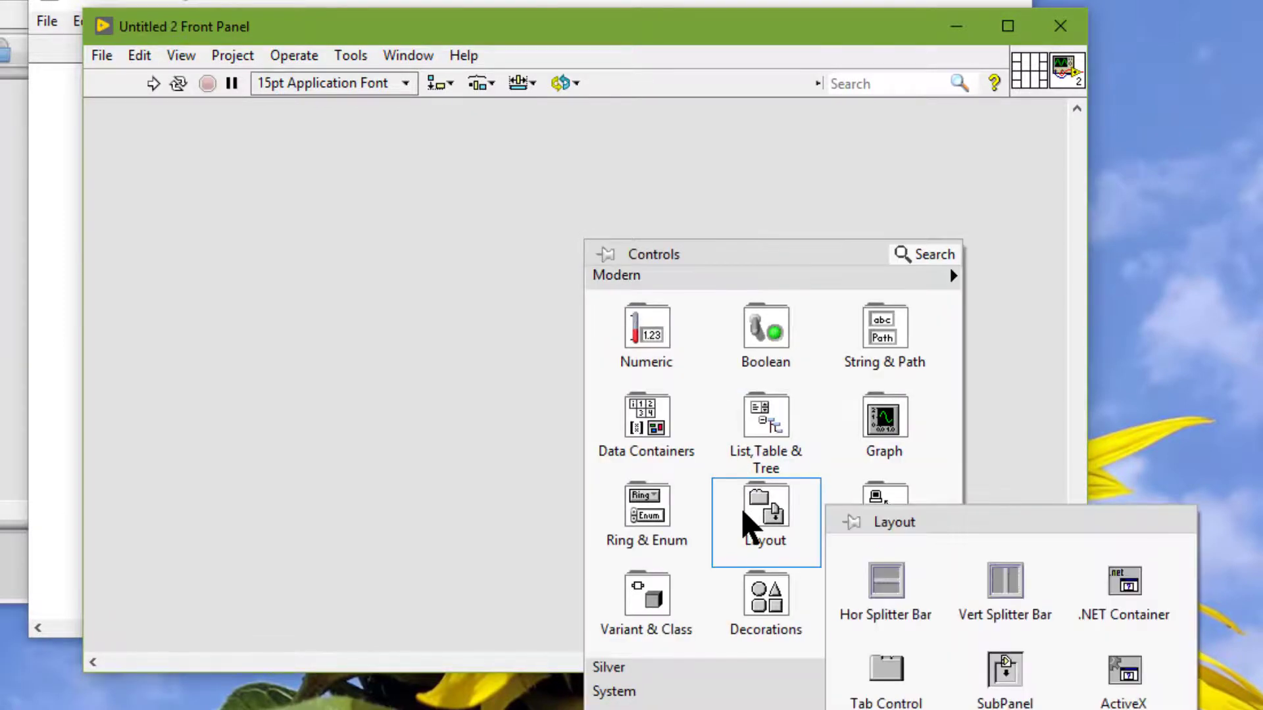
pyautogui.click(955, 608)
pyautogui.click(527, 412)
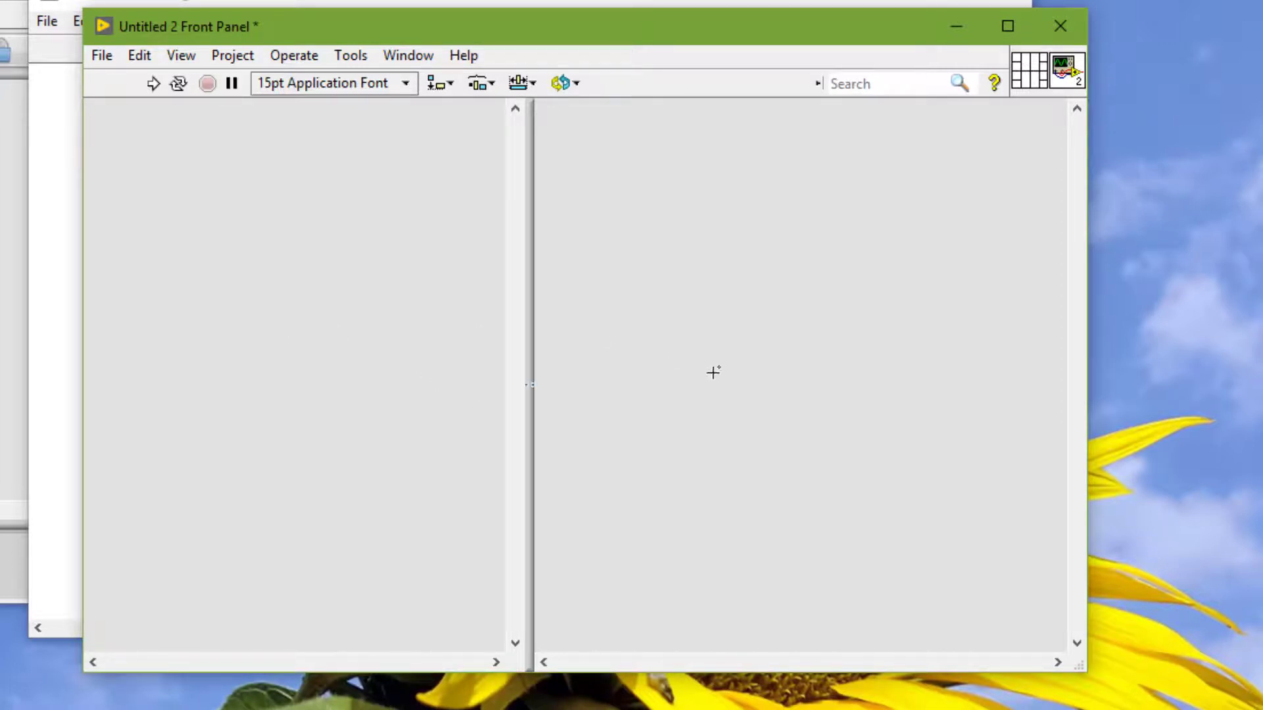
# Add the free text label "pane 1" in the left pane and "pane 2" in the right pane.
pyautogui.doubleClick(307, 356)
pyautogui.write('pane 1')
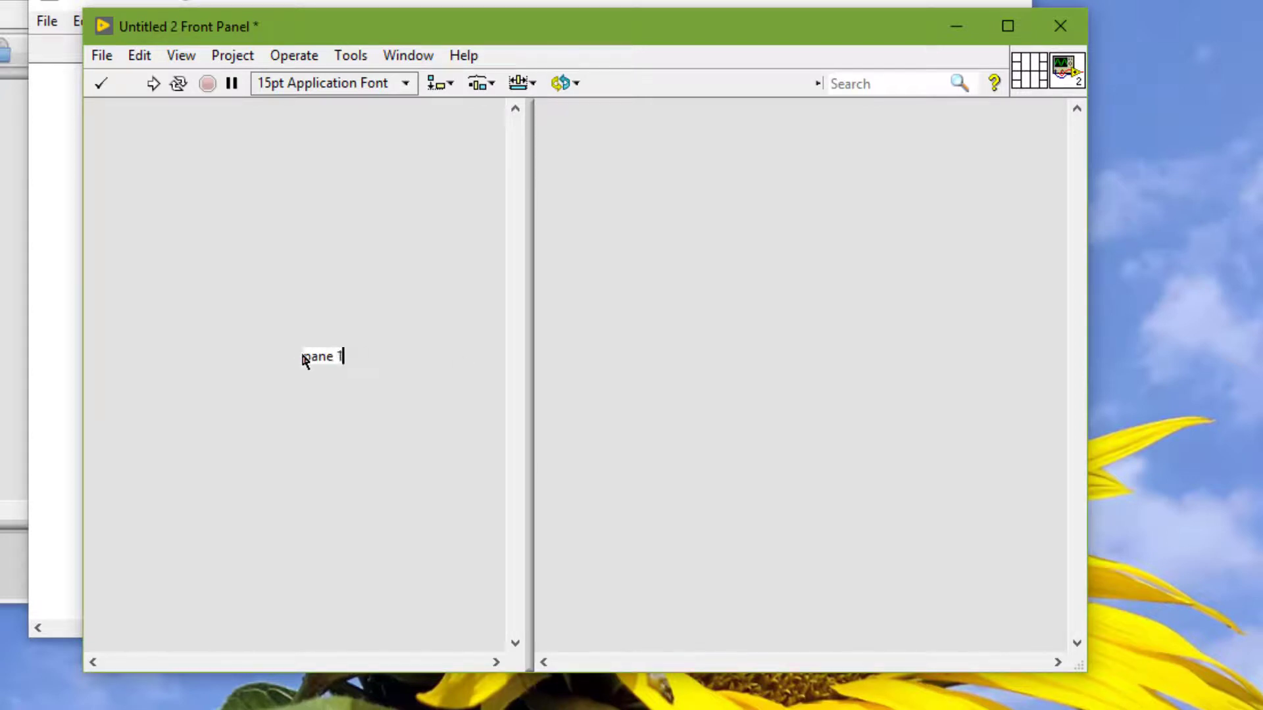
pyautogui.click(712, 338)
pyautogui.doubleClick(712, 338)
pyautogui.write('pan')
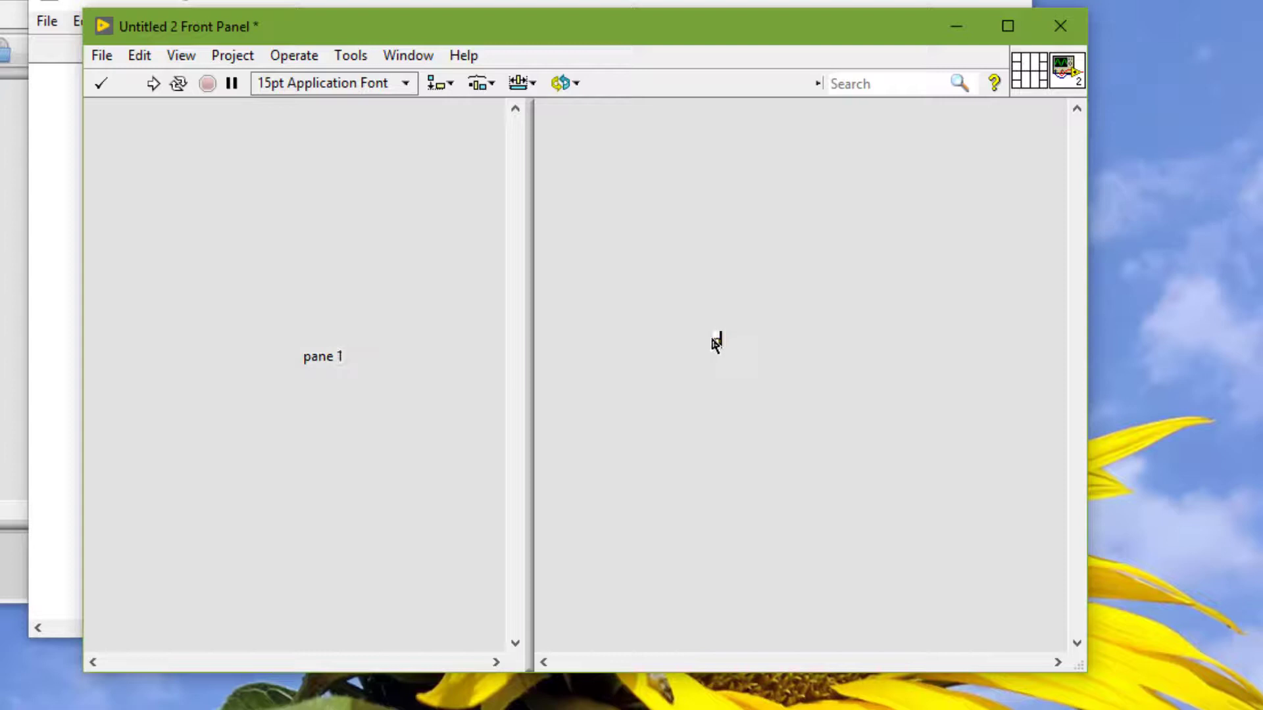
pyautogui.write('e 2')
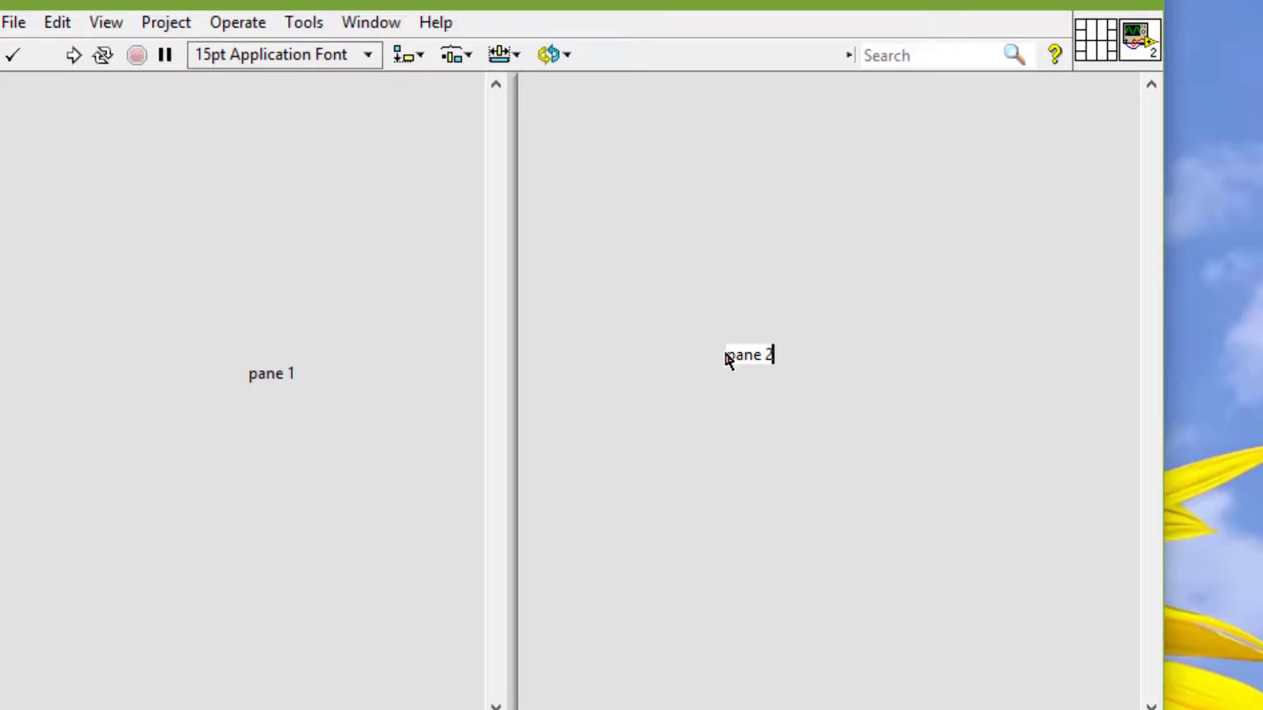
# Split the "pane 2" area into upper and lower panes with a Modern horizontal splitter bar just below its label.
pyautogui.rightClick(880, 362)
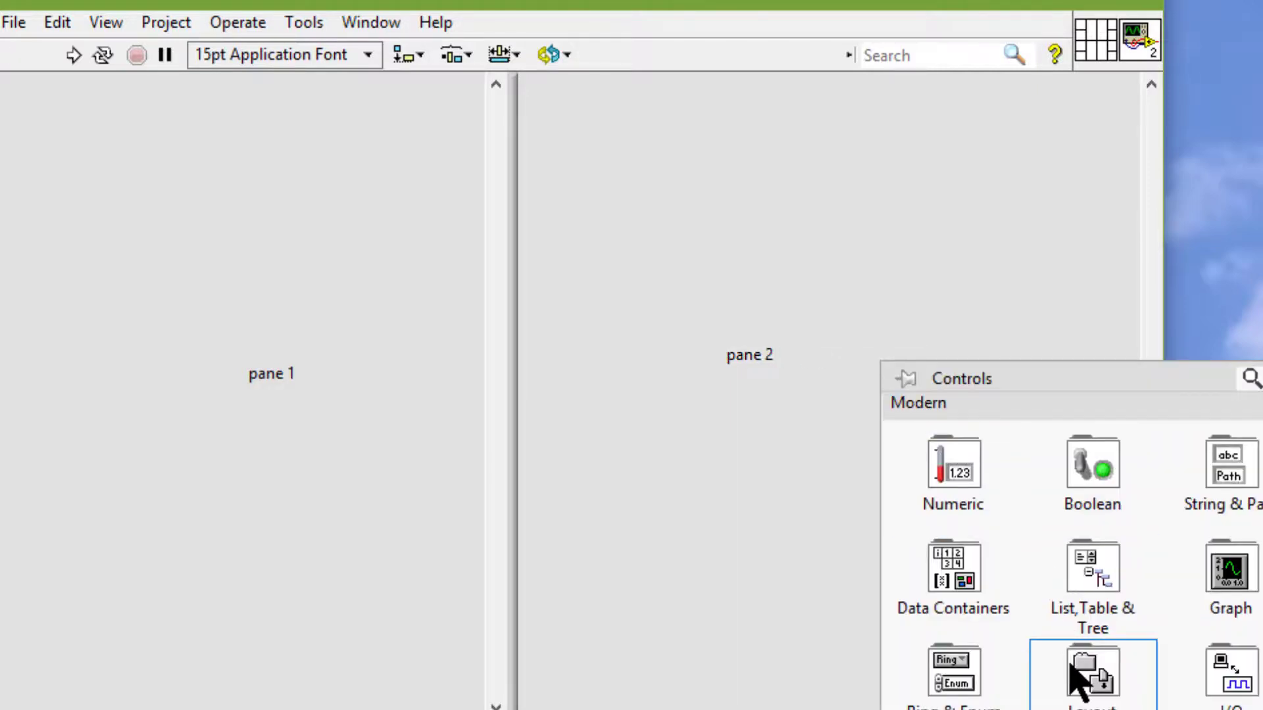
pyautogui.moveTo(1072, 671)
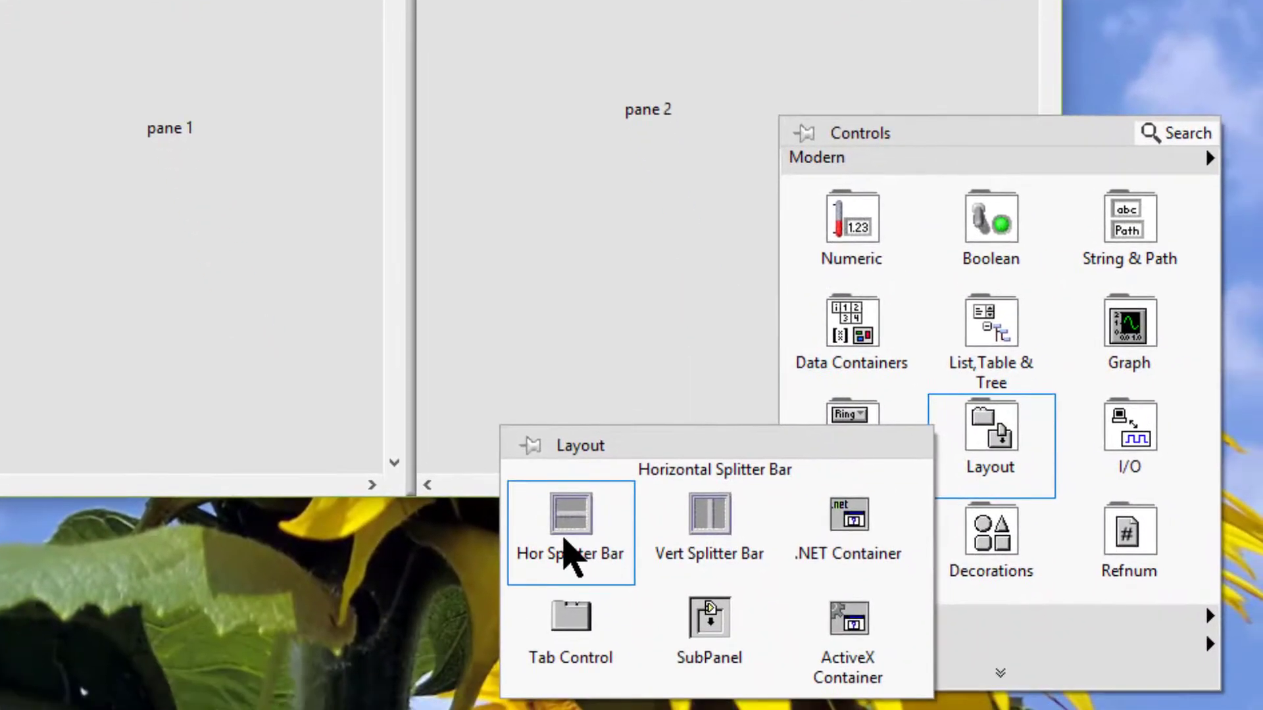
pyautogui.click(564, 512)
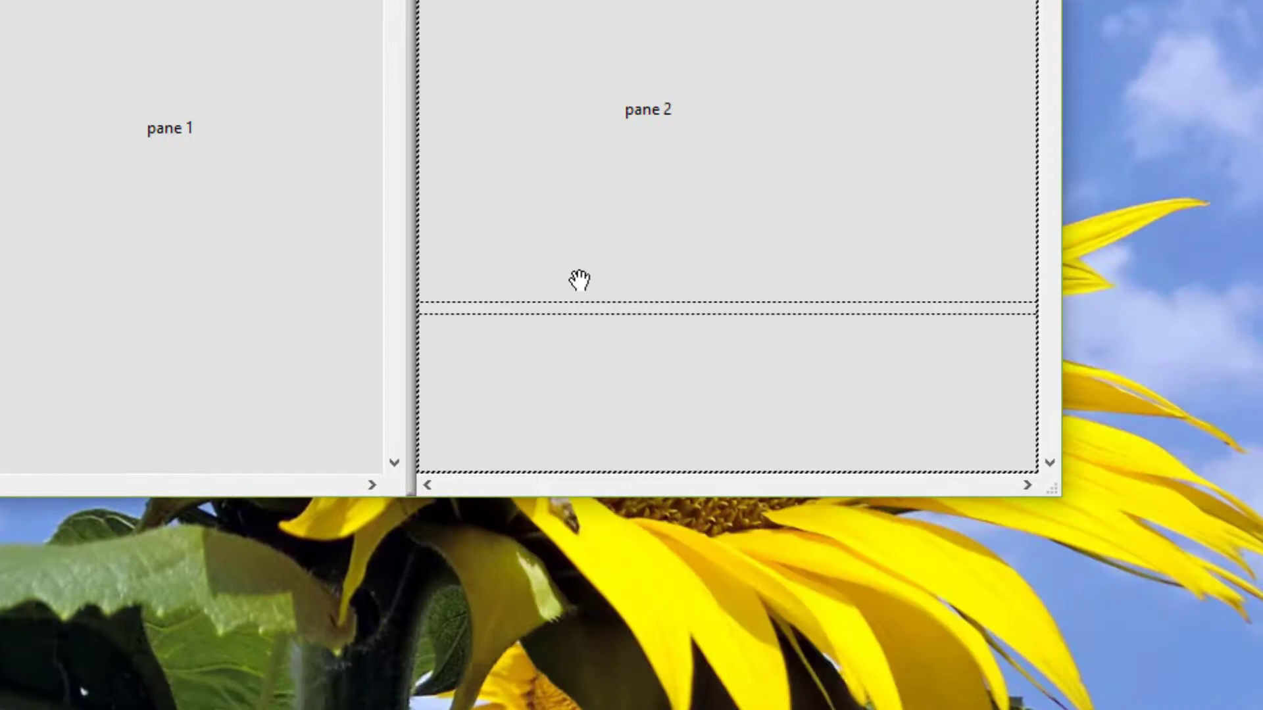
pyautogui.click(626, 175)
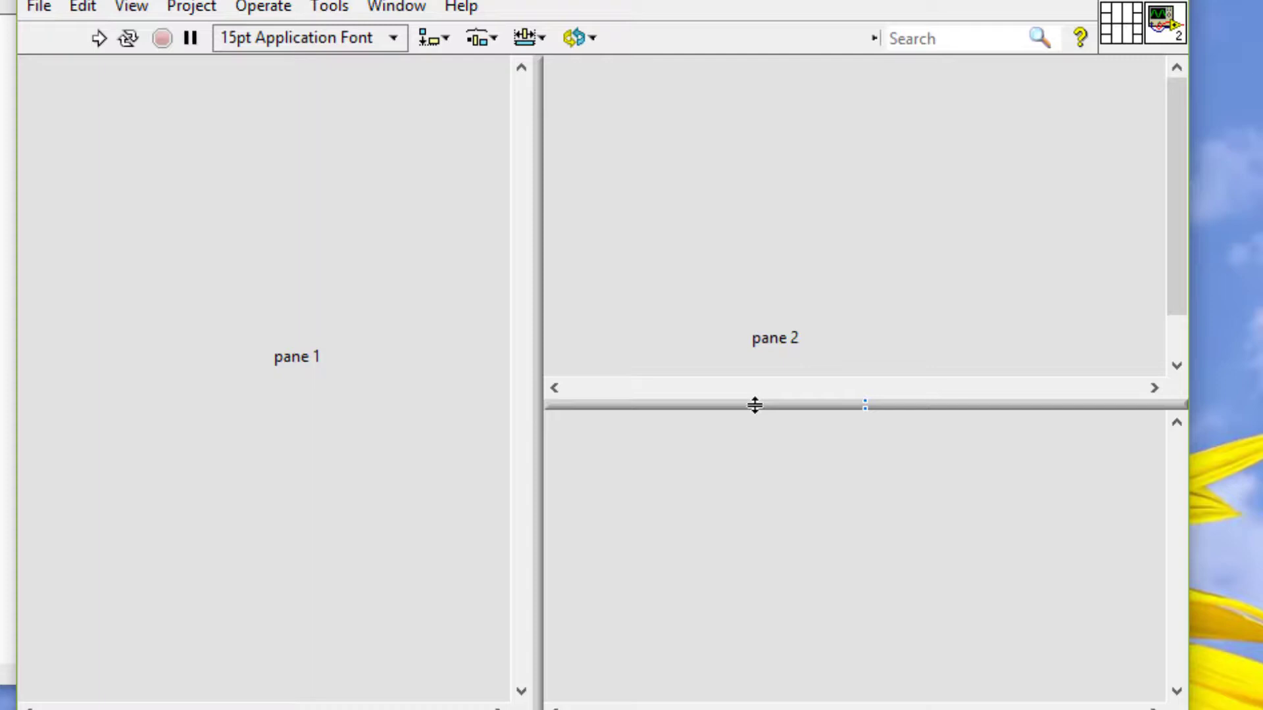
# Change the "pane 2" label to "Child 11" and add the label "Child 2" in the pane below the horizontal splitter.
pyautogui.click(773, 341)
pyautogui.doubleClick(782, 337)
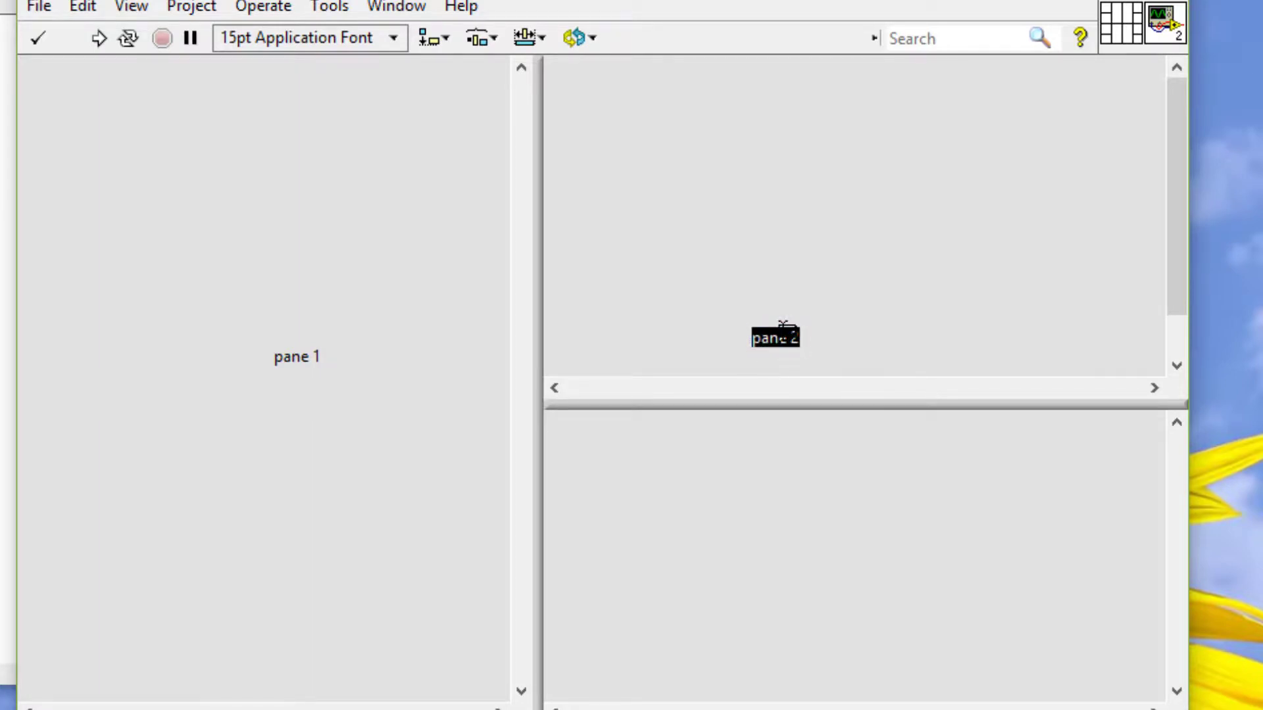
pyautogui.write('Child 11')
pyautogui.click(755, 521)
pyautogui.write('Child 2')
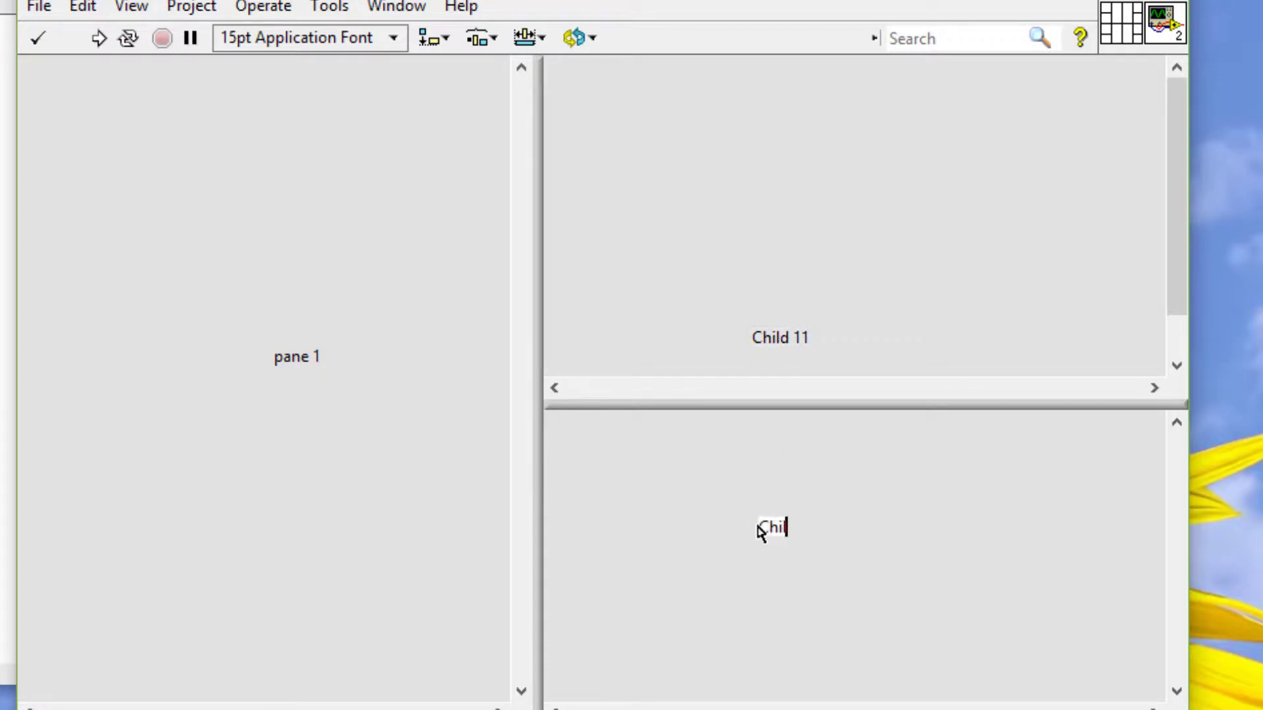
pyautogui.click(714, 526)
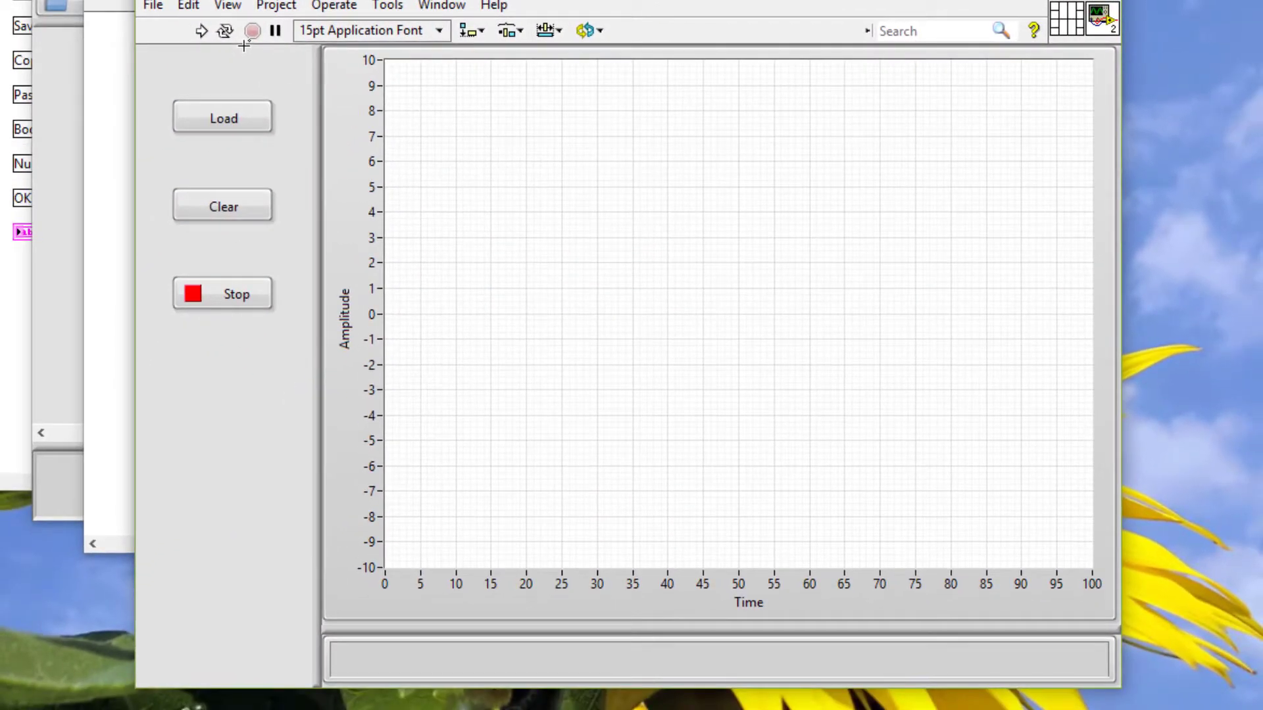
# Run the example VI with the Load, Clear and Stop buttons, and load, clear and reload its plotted data.
pyautogui.click(201, 30)
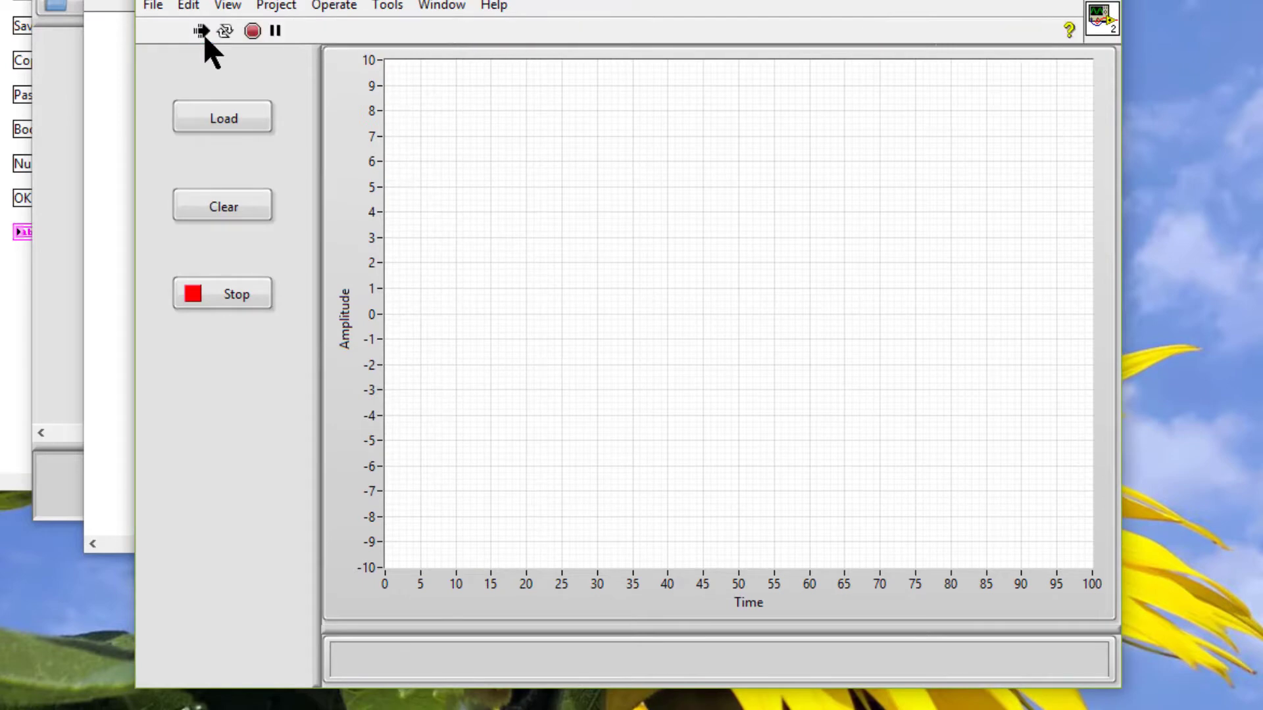
pyautogui.click(224, 119)
pyautogui.click(230, 209)
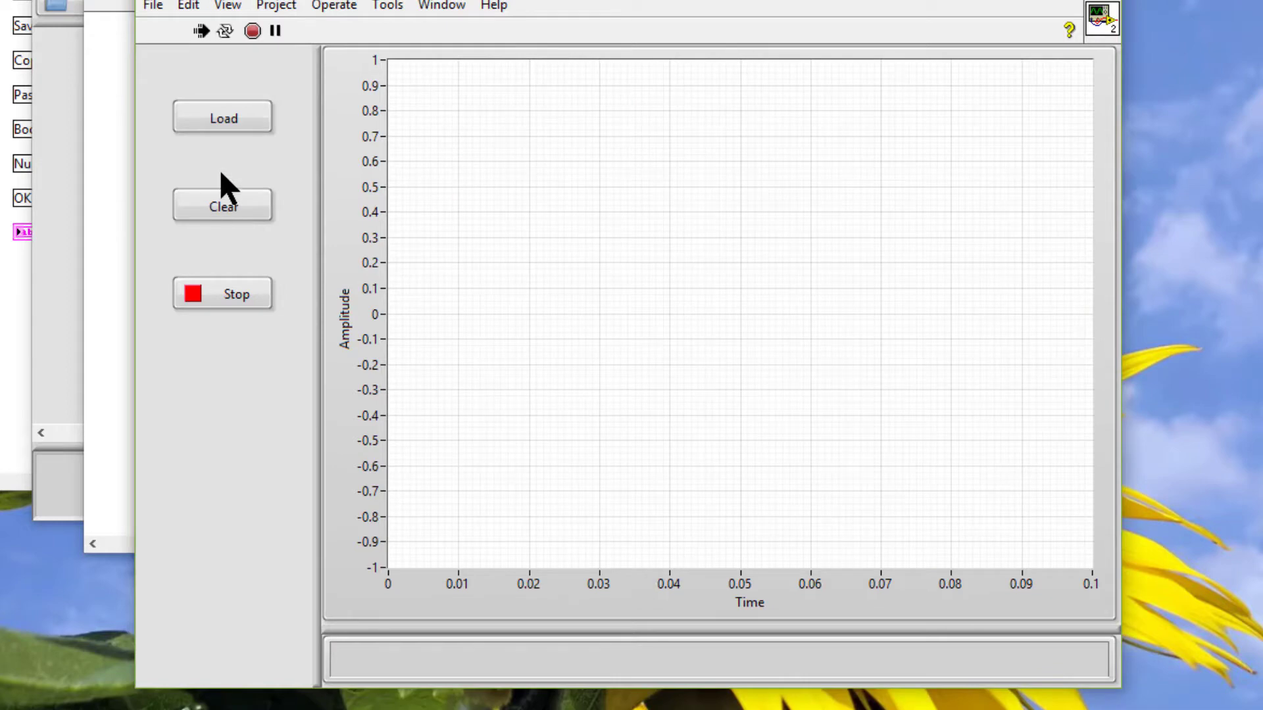
pyautogui.click(222, 124)
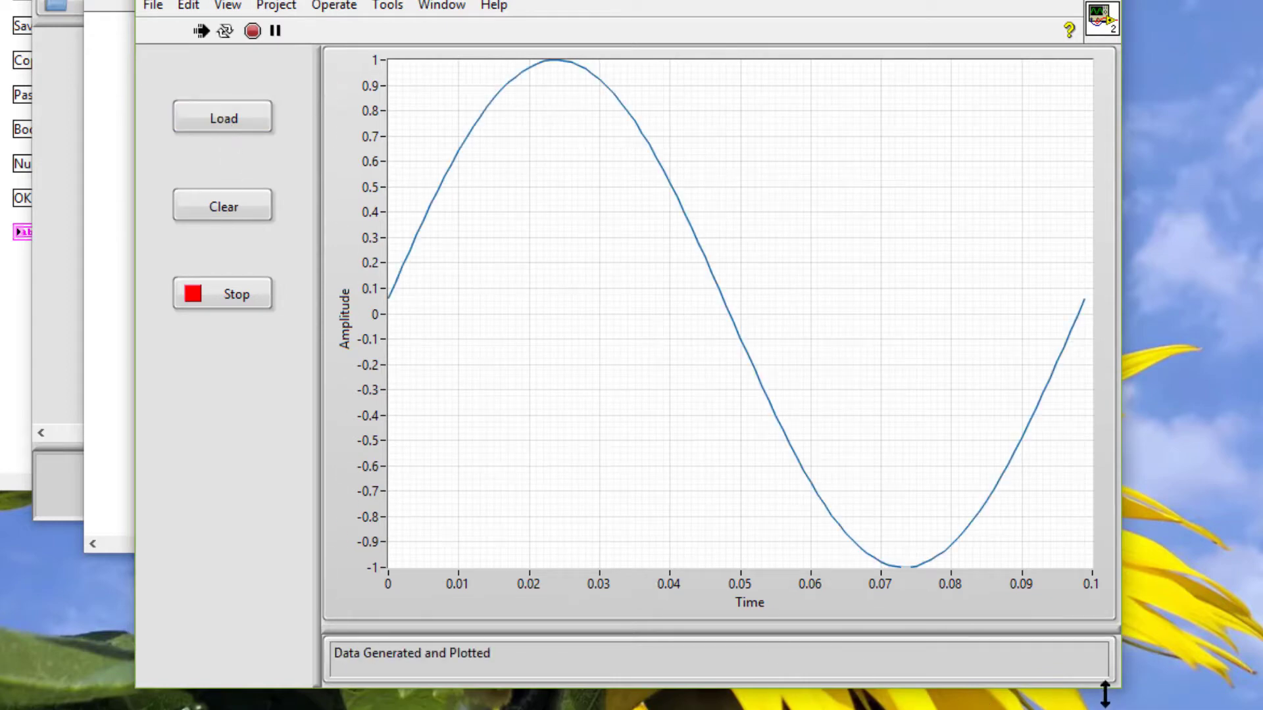
# Shrink the running example's window in both width and height, and switch to the Sine Wave Tester front panel.
pyautogui.moveTo(1219, 697); pyautogui.dragTo(883, 567)
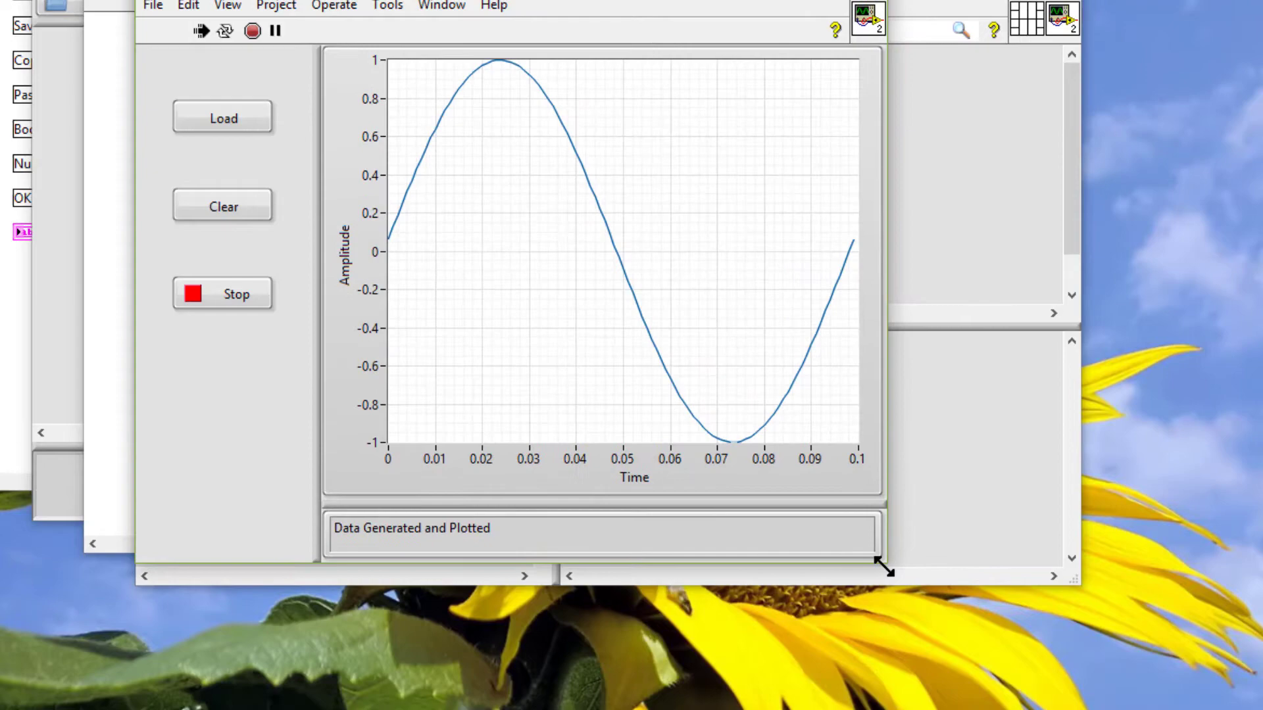
pyautogui.moveTo(743, 707)
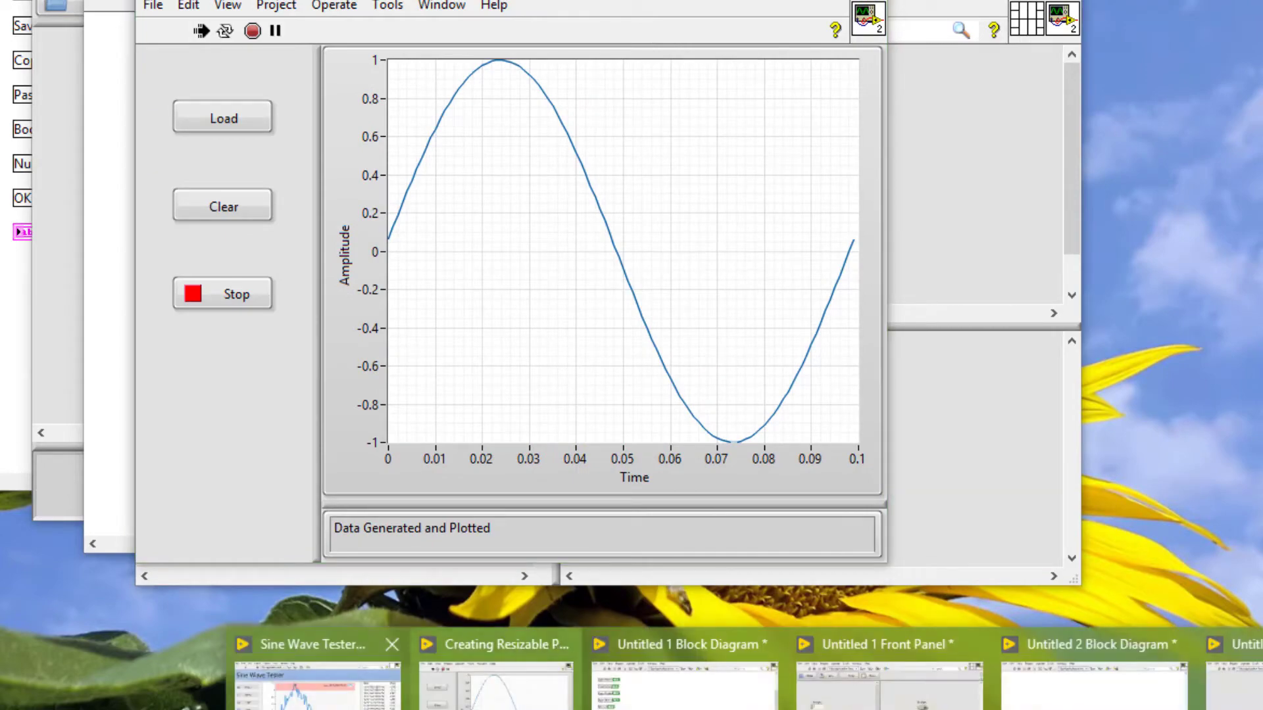
pyautogui.click(315, 681)
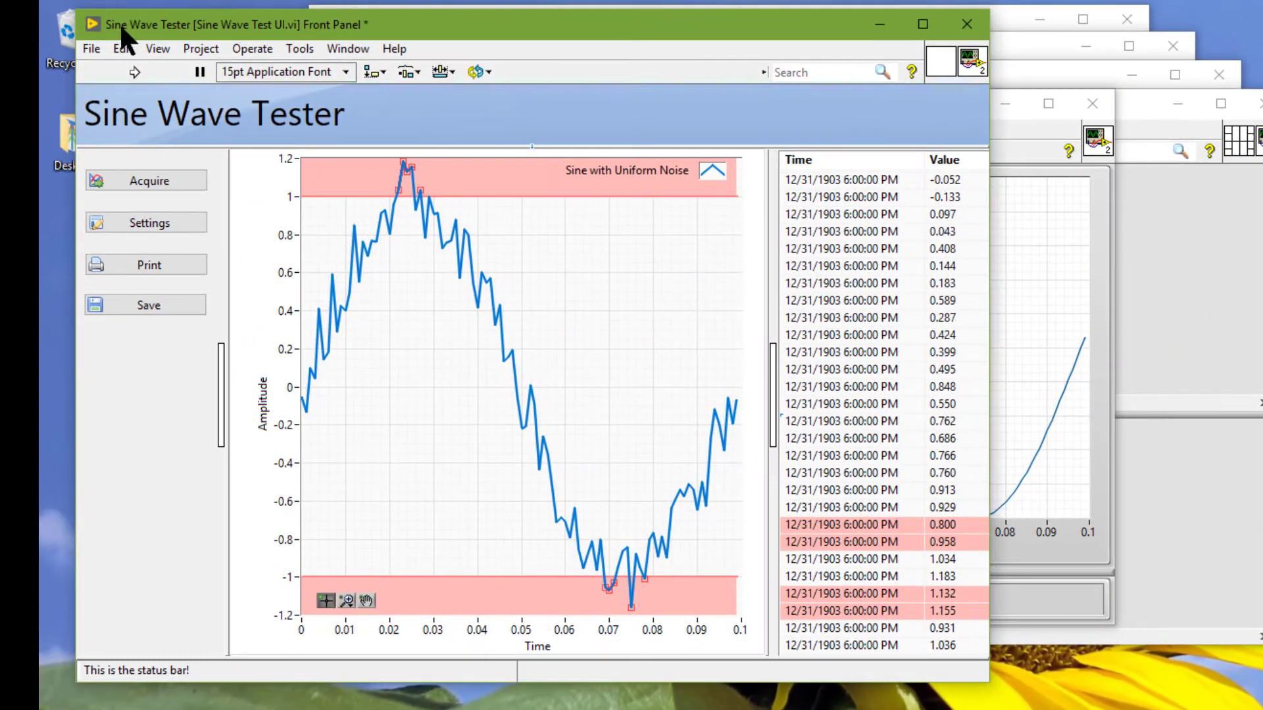